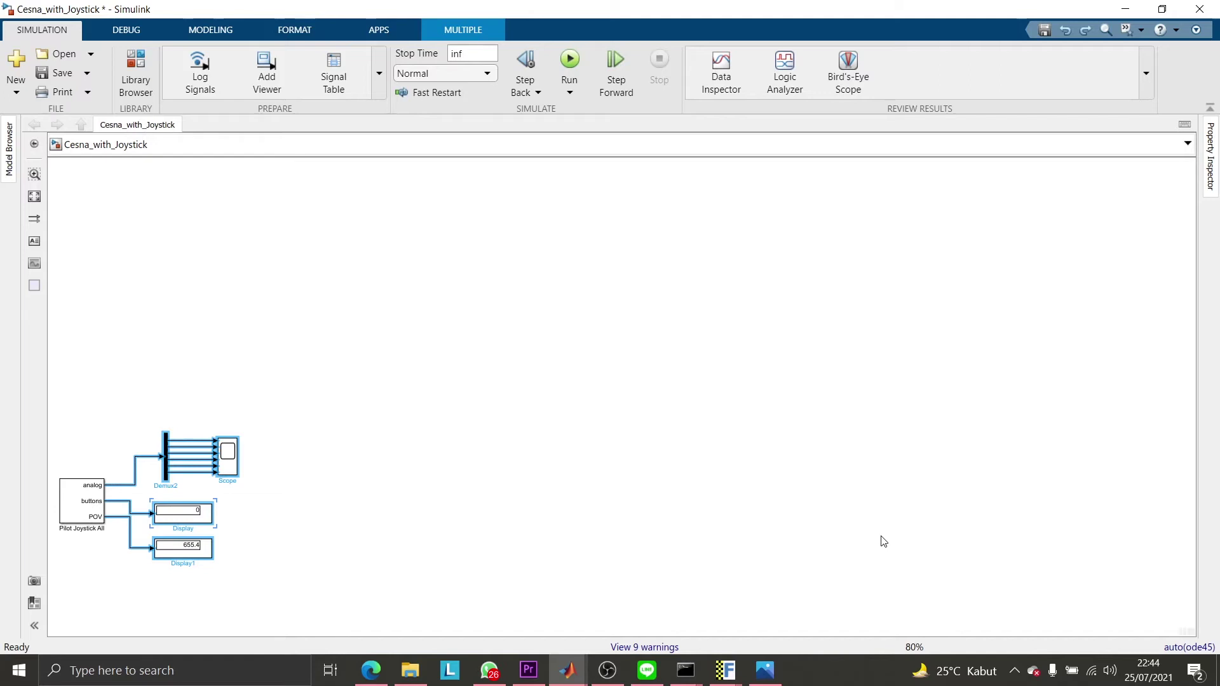
Undo the deletions until the Aileron, Elevator and Rudder subsystems and their joystick signal lines are restored
{"action": "key", "text": "ctrl+z"}
{"action": "key", "text": "ctrl+z"}
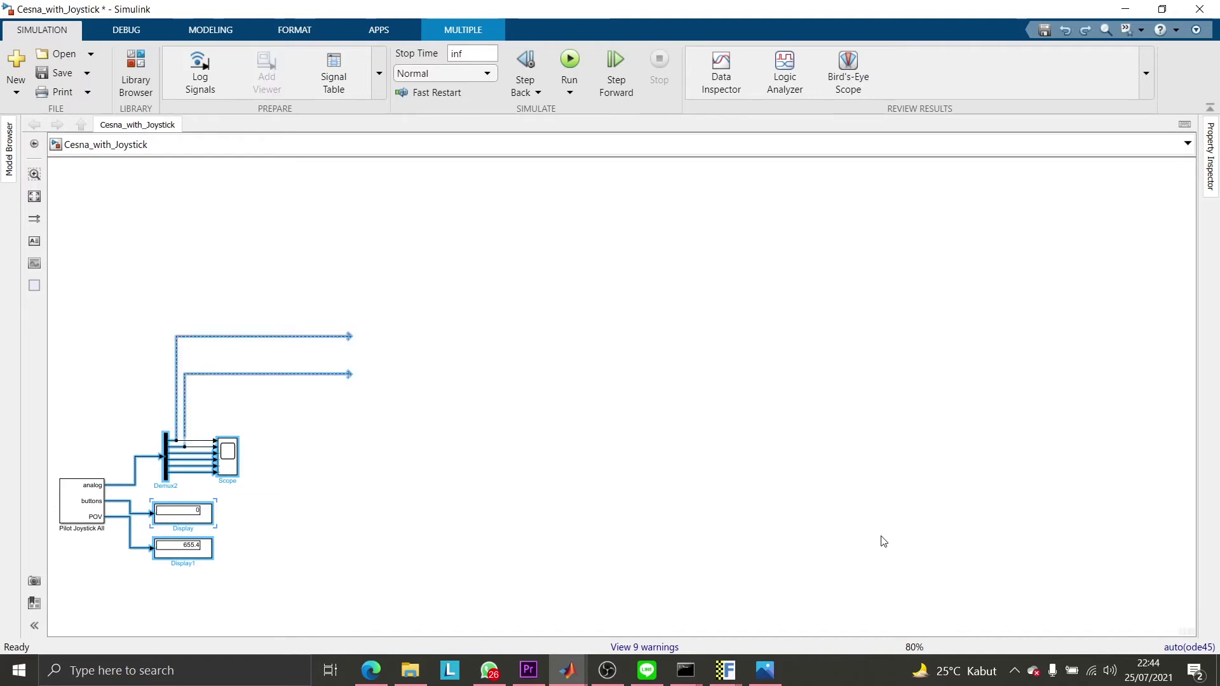
{"action": "key", "text": "ctrl+z"}
{"action": "key", "text": "ctrl+z"}
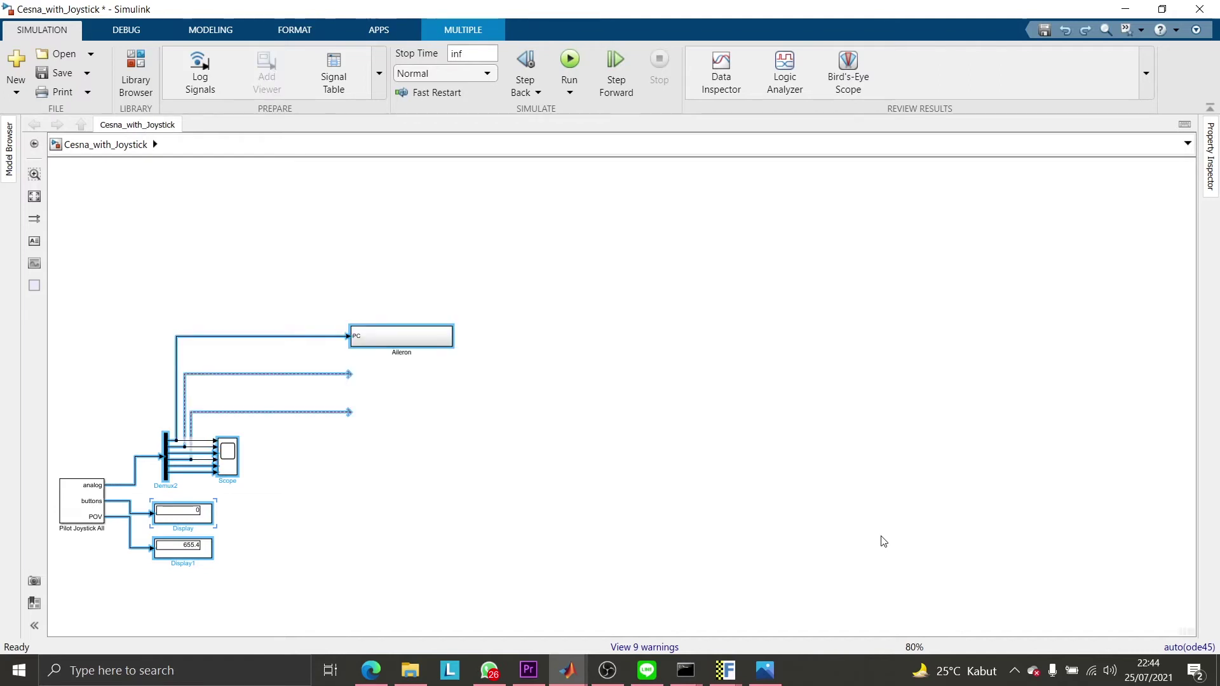
{"action": "key", "text": "ctrl+z"}
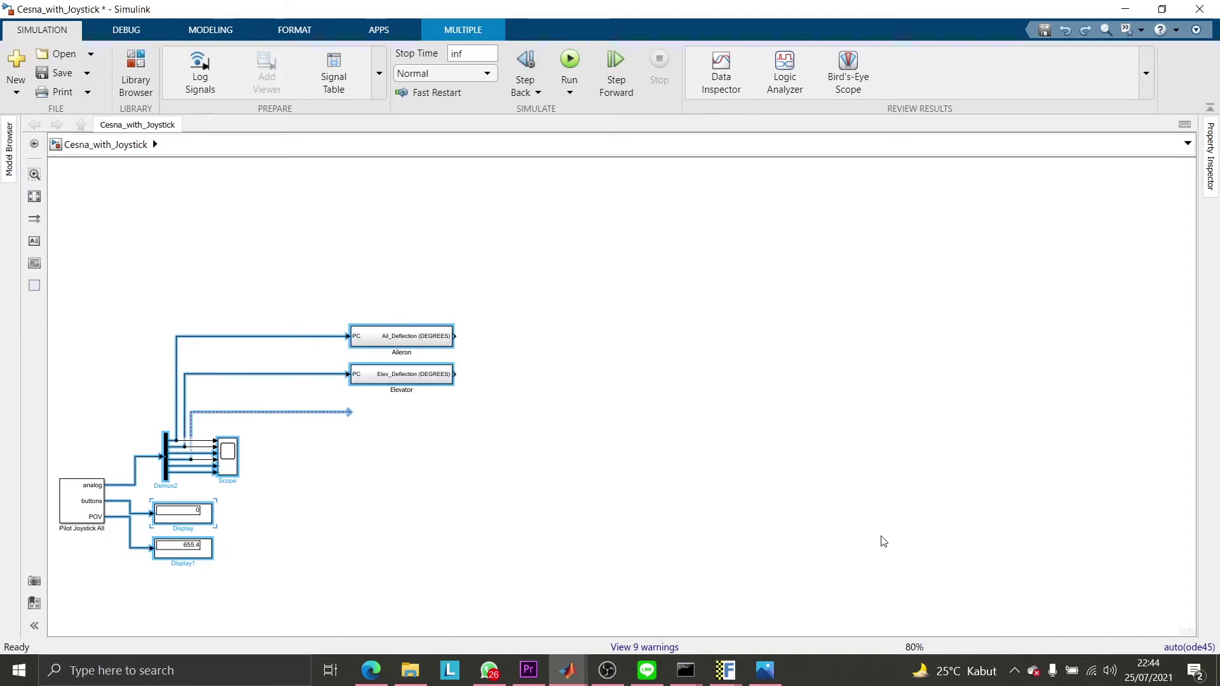
{"action": "key", "text": "ctrl+z"}
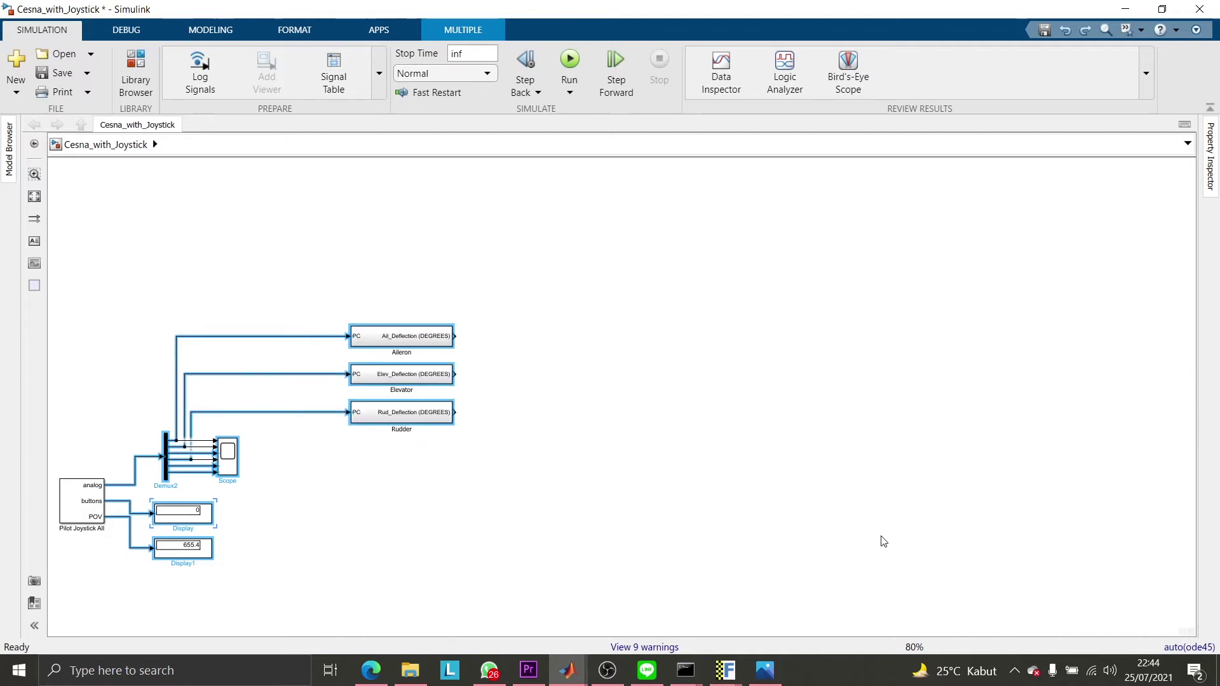
Undo further deletions to restore the three-input mux and the displays on the aileron, elevator and rudder outputs
{"action": "key", "text": "ctrl+z"}
{"action": "key", "text": "ctrl+z"}
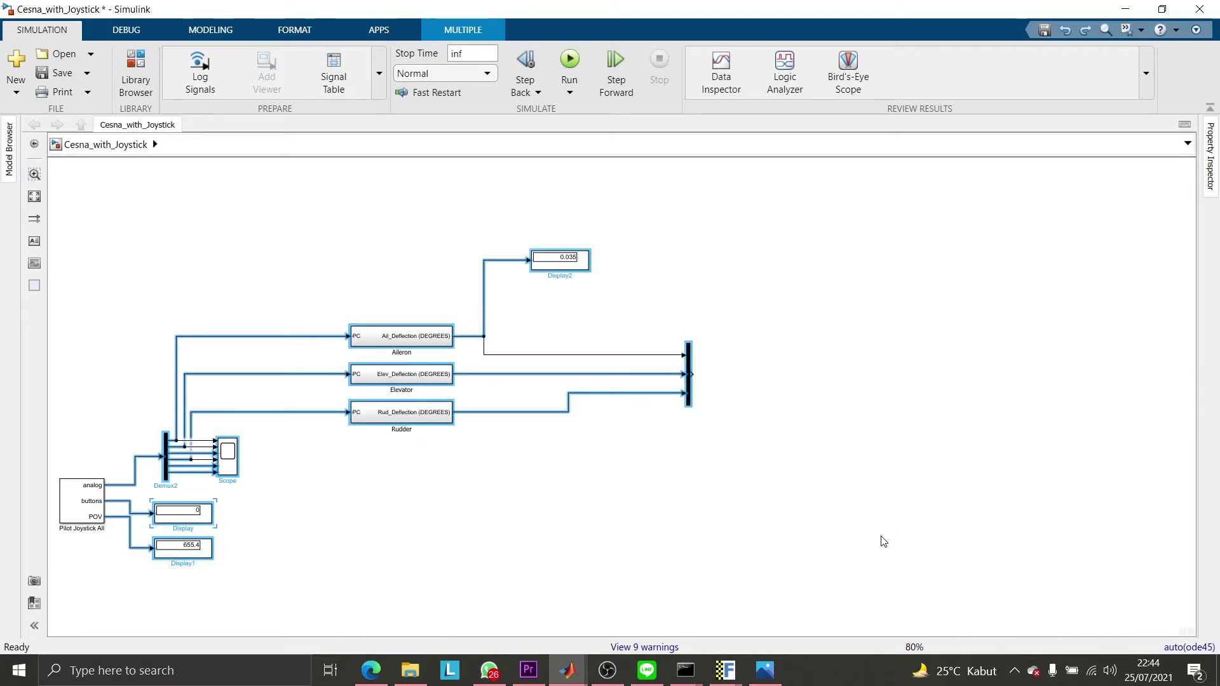
{"action": "key", "text": "ctrl+z"}
{"action": "key", "text": "ctrl+z"}
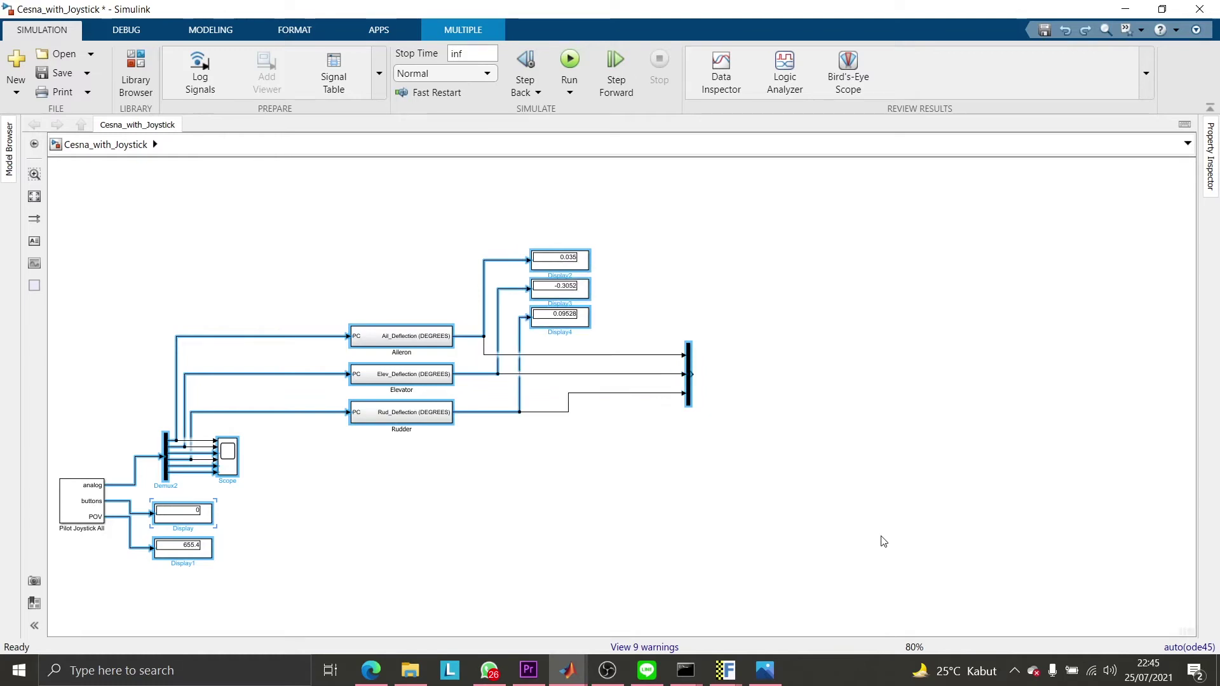
Keep undoing deletions to bring back the [100 0 0] force constant, the three zero constants and the 6DOF (Euler Angles) block
{"action": "key", "text": "ctrl+z"}
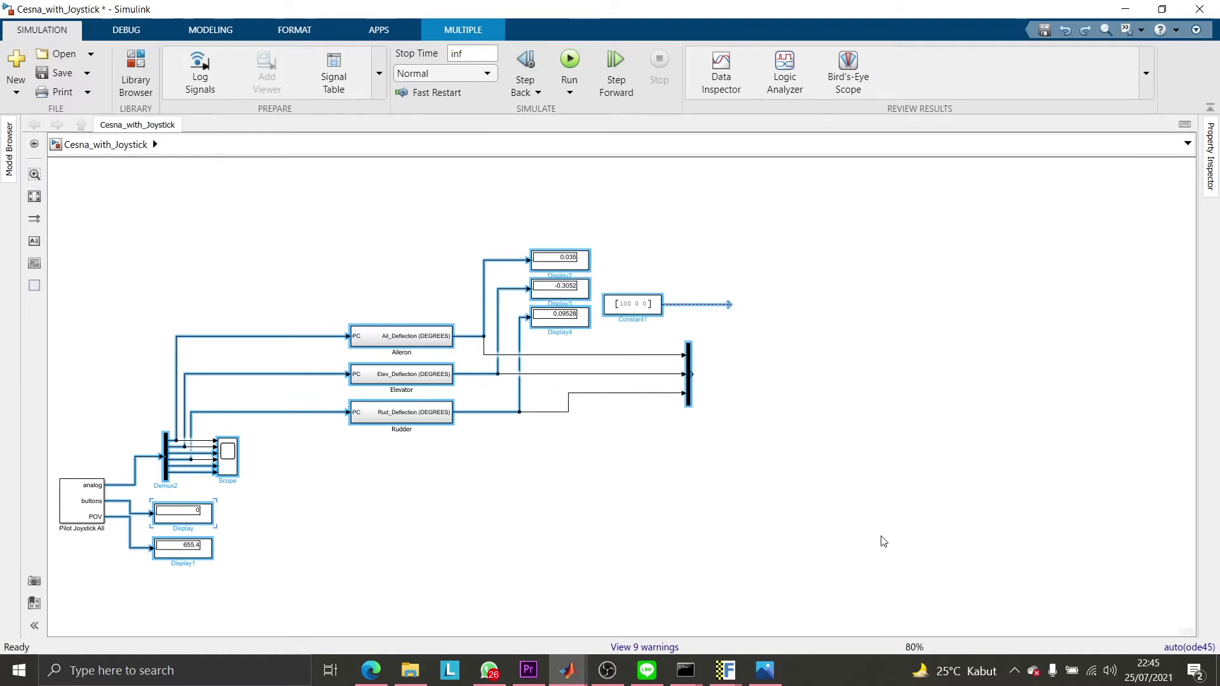
{"action": "key", "text": "ctrl+z"}
{"action": "key", "text": "ctrl+z"}
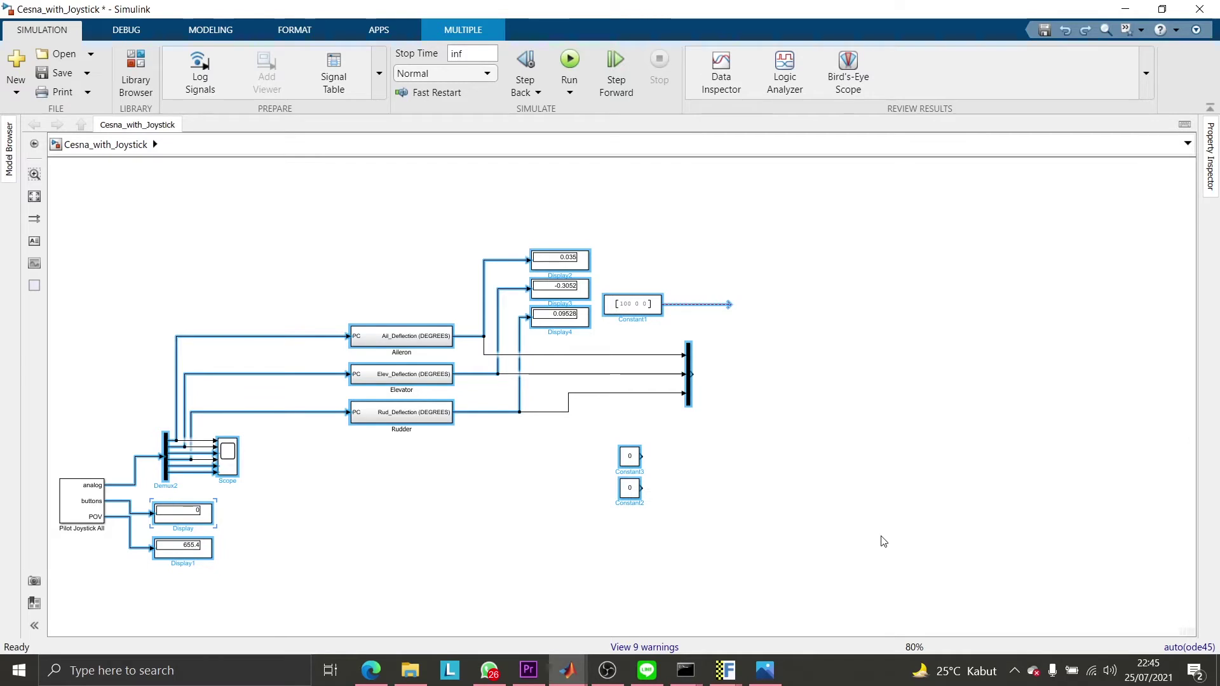
{"action": "key", "text": "ctrl+z"}
{"action": "key", "text": "ctrl+z"}
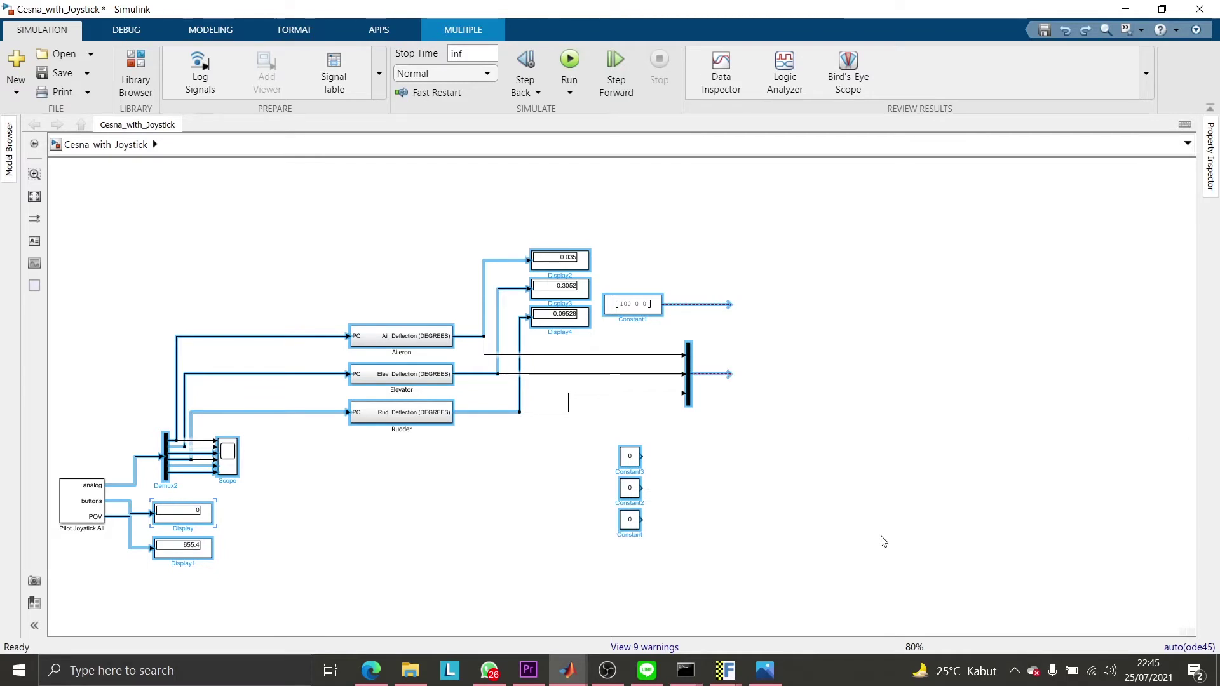
{"action": "key", "text": "ctrl+z"}
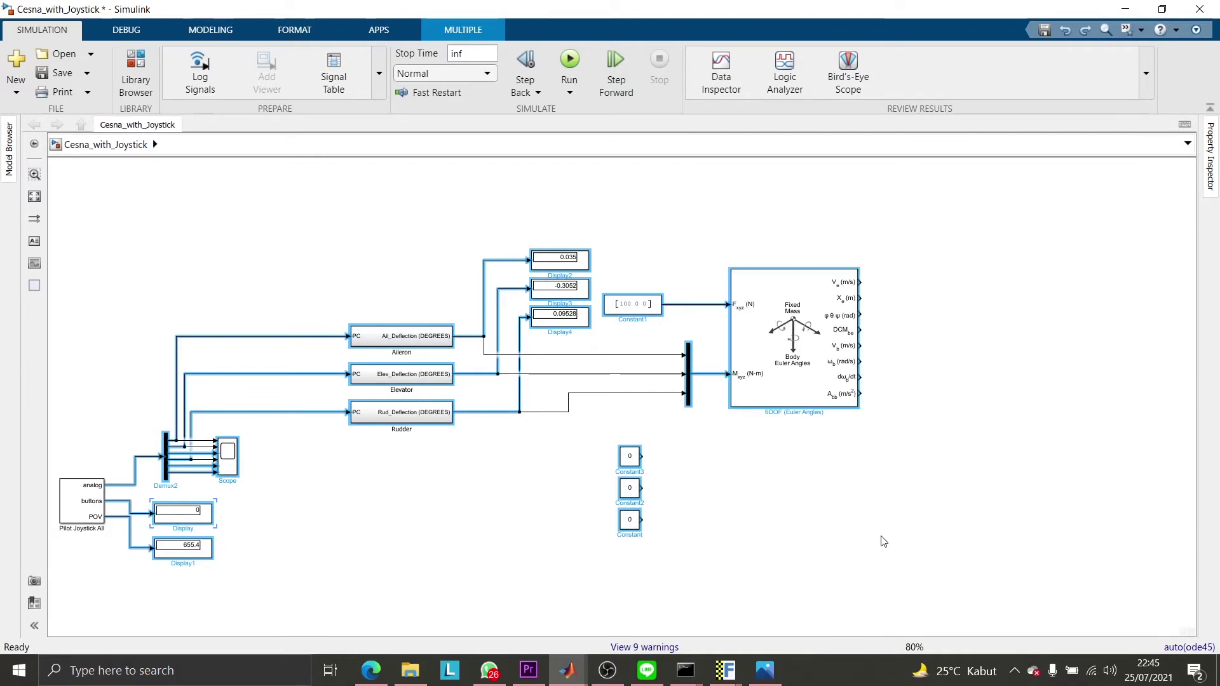
Undo more deletions to restore the -1050 reference constant, the Flat Earth to LLA block and both output demuxes
{"action": "key", "text": "ctrl+z"}
{"action": "key", "text": "ctrl+z"}
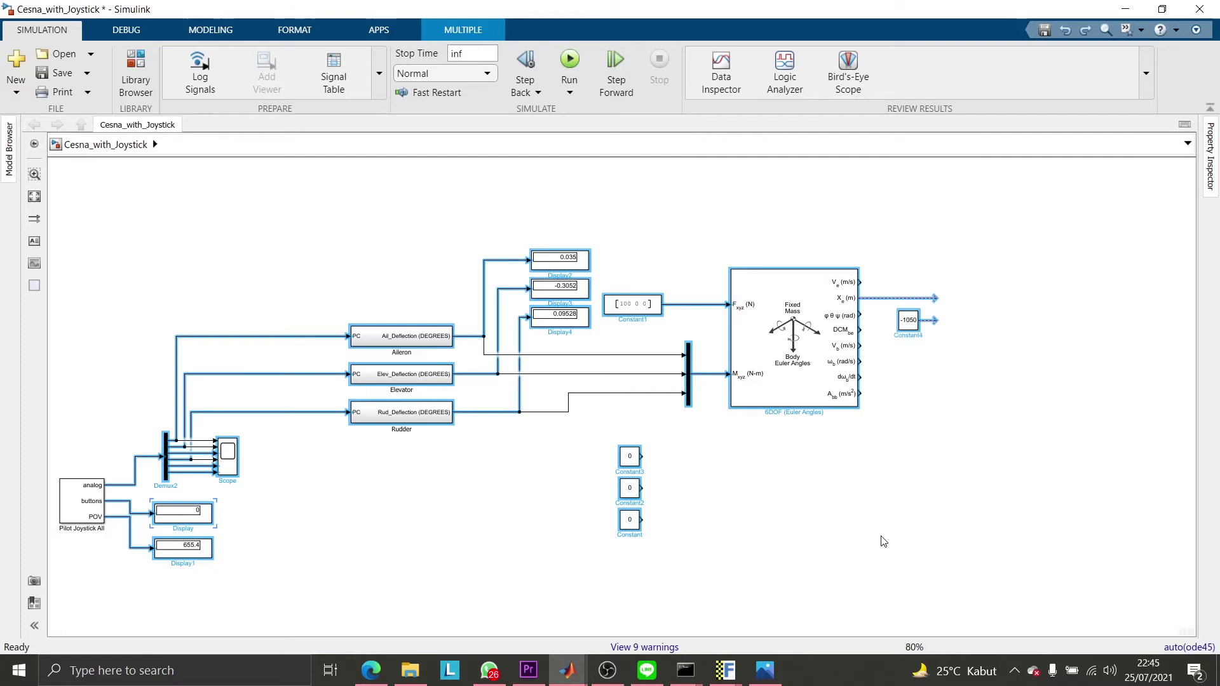
{"action": "key", "text": "ctrl+z"}
{"action": "key", "text": "ctrl+z"}
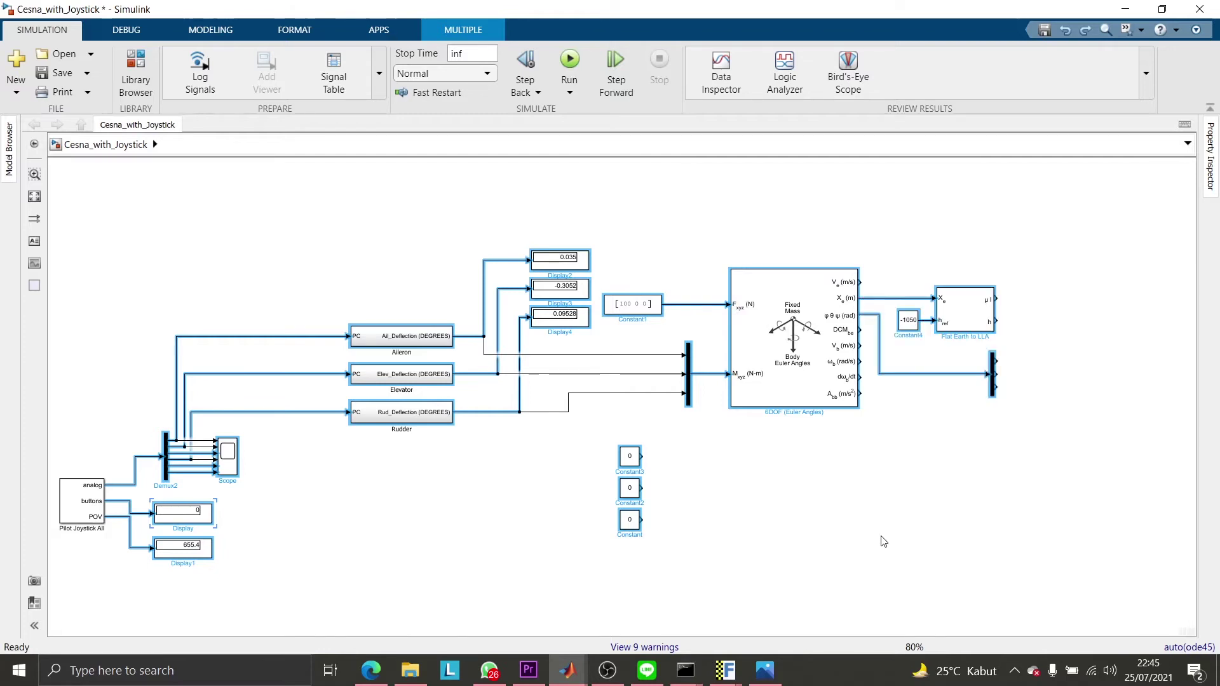
{"action": "key", "text": "ctrl+z"}
{"action": "key", "text": "ctrl+z"}
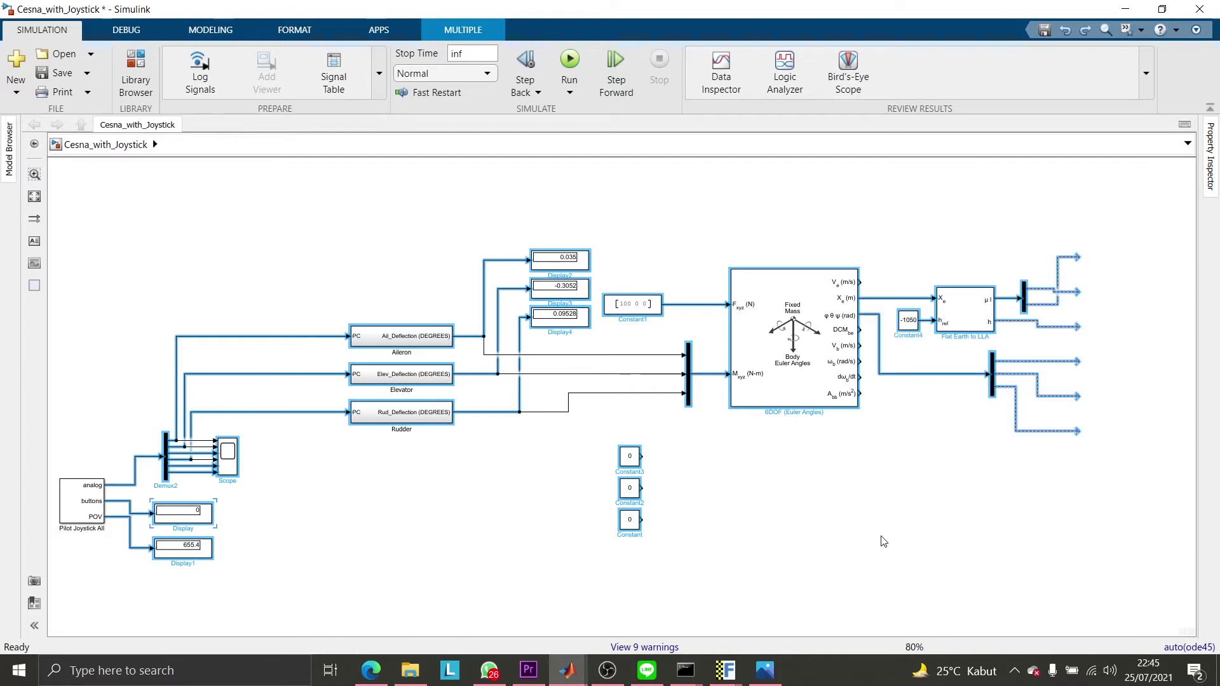
Undo the remaining deletions to restore the Height, Longitude and Latitude displays, the six-input mux and the two FlightGear blocks
{"action": "key", "text": "ctrl+z"}
{"action": "key", "text": "ctrl+z"}
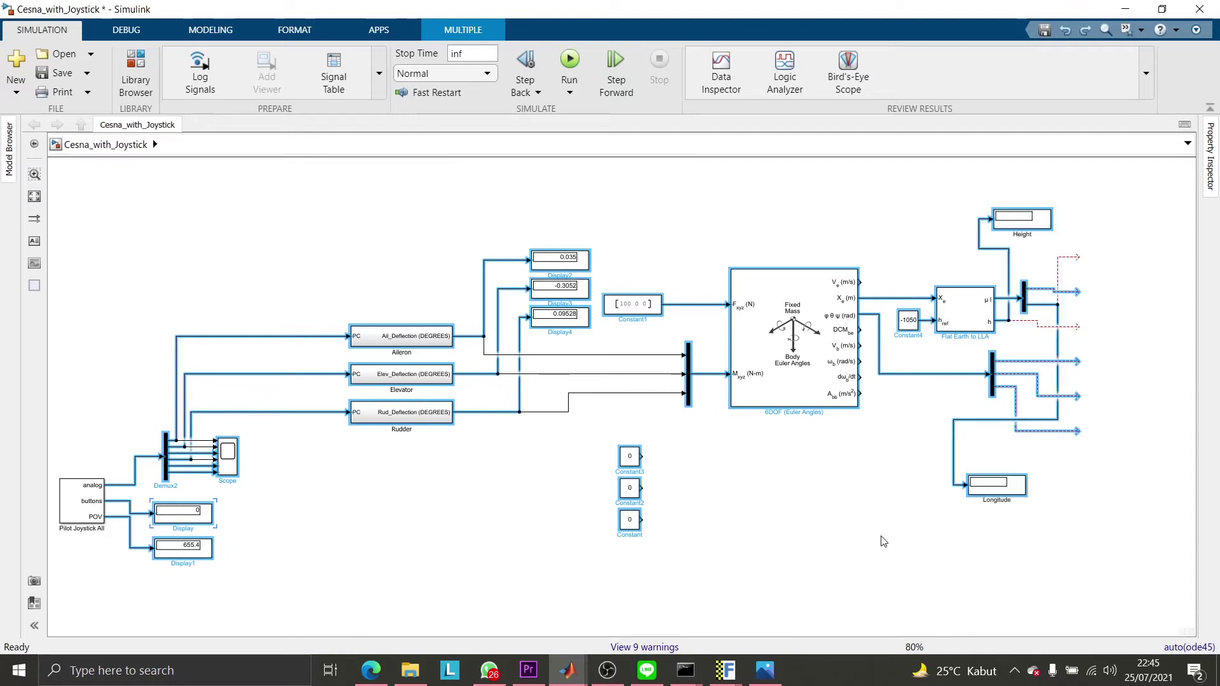
{"action": "key", "text": "ctrl+z"}
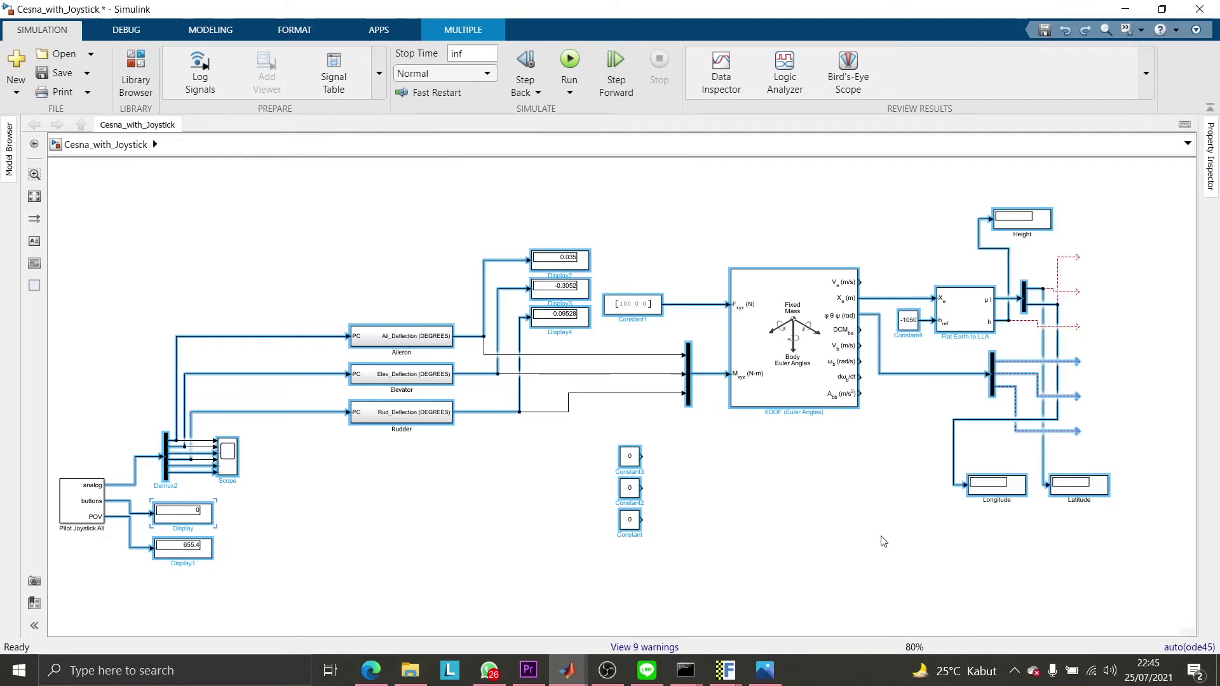
{"action": "key", "text": "ctrl+z"}
{"action": "key", "text": "ctrl+z"}
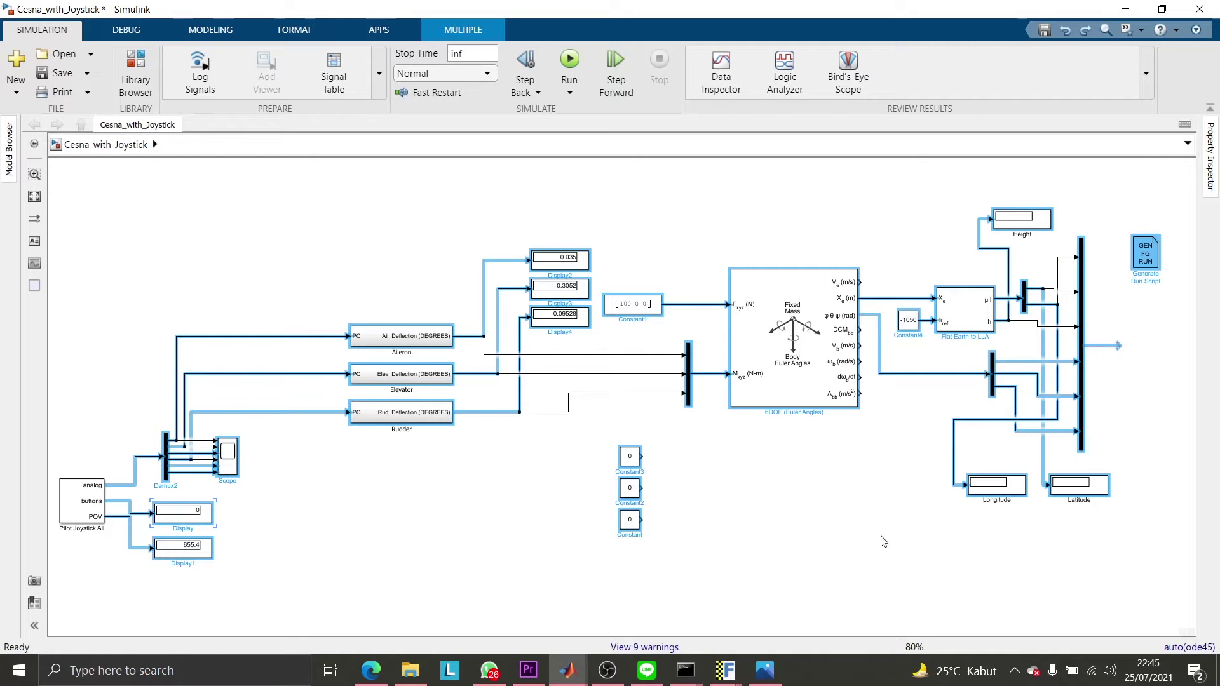
{"action": "key", "text": "ctrl+z"}
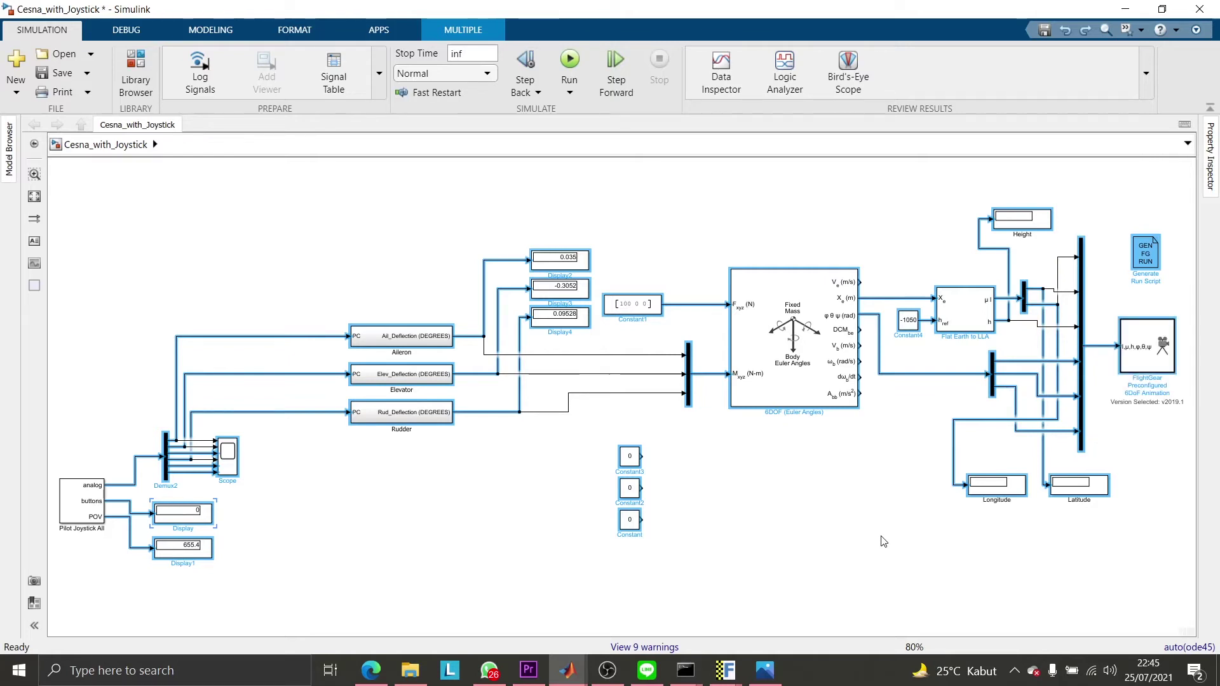
Undo the renaming of the Latitude, Longitude and Height displays
{"action": "key", "text": "ctrl+z"}
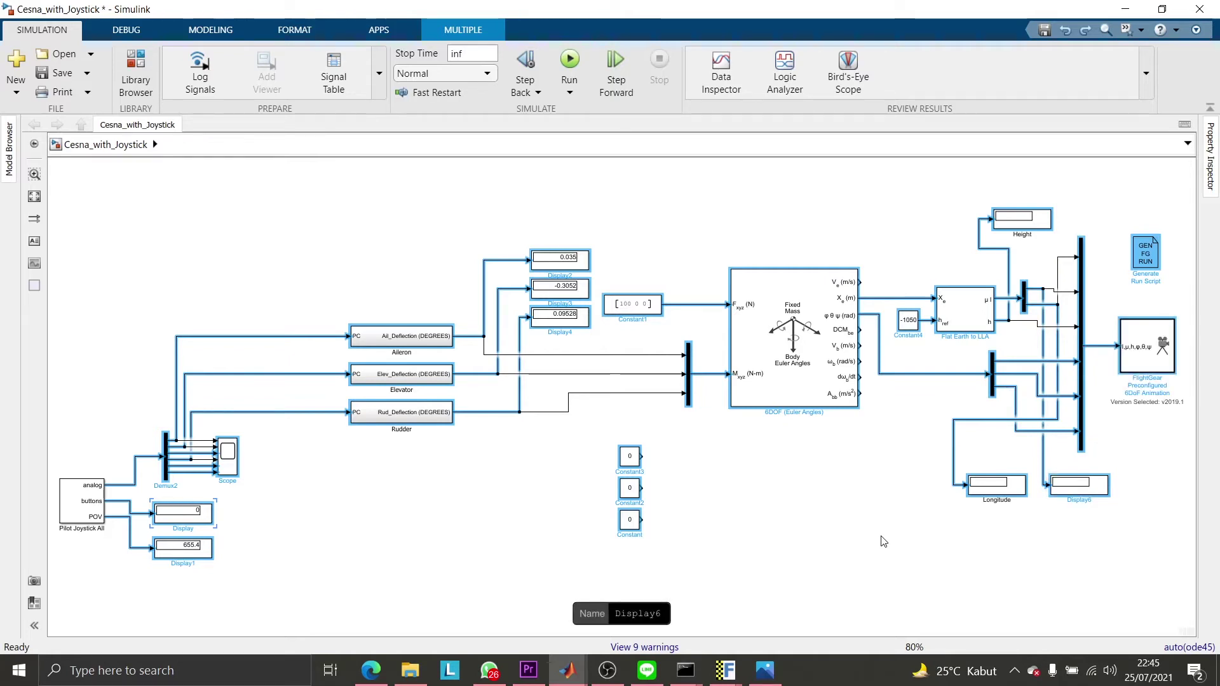
{"action": "key", "text": "ctrl+z"}
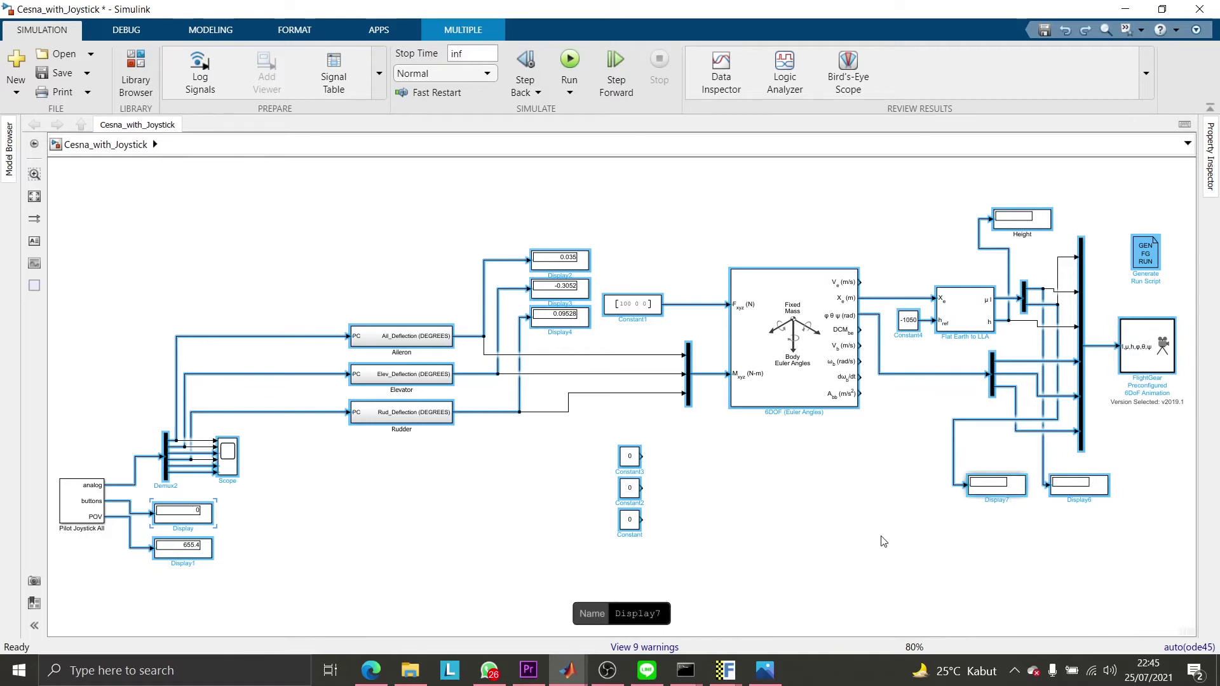
{"action": "key", "text": "ctrl+z"}
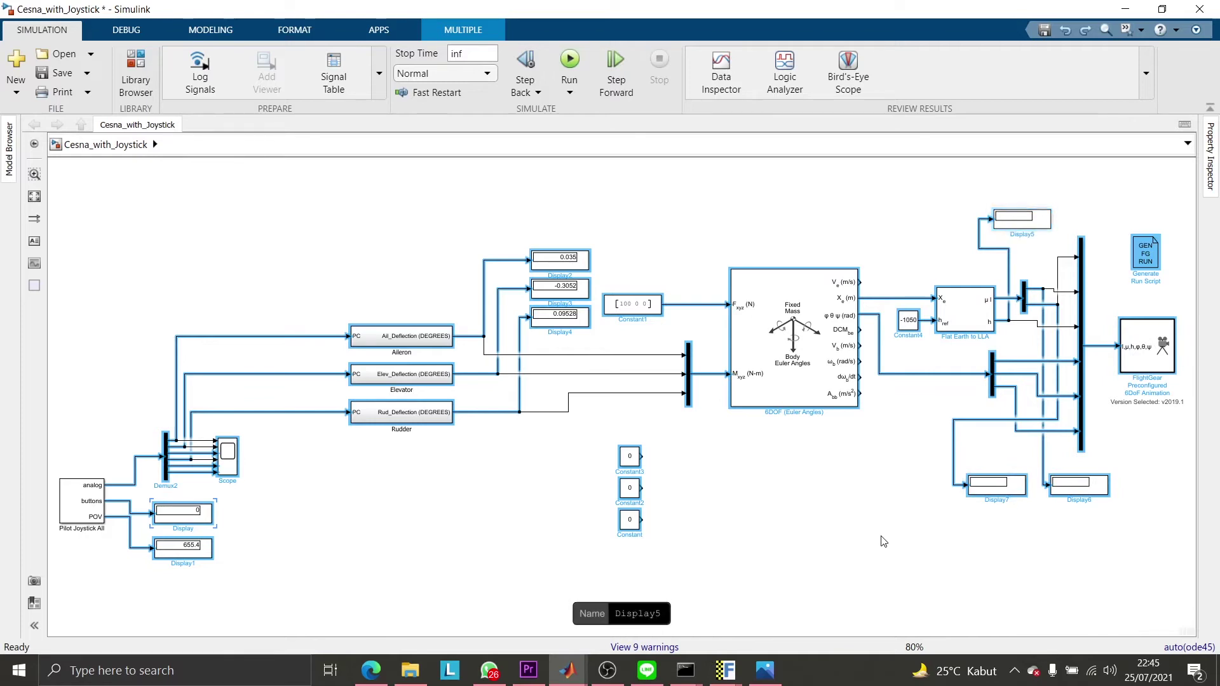
Redo the Height, Longitude and Latitude display names and the joystick picture, and clear the selection
{"action": "key", "text": "ctrl+y"}
{"action": "key", "text": "ctrl+y"}
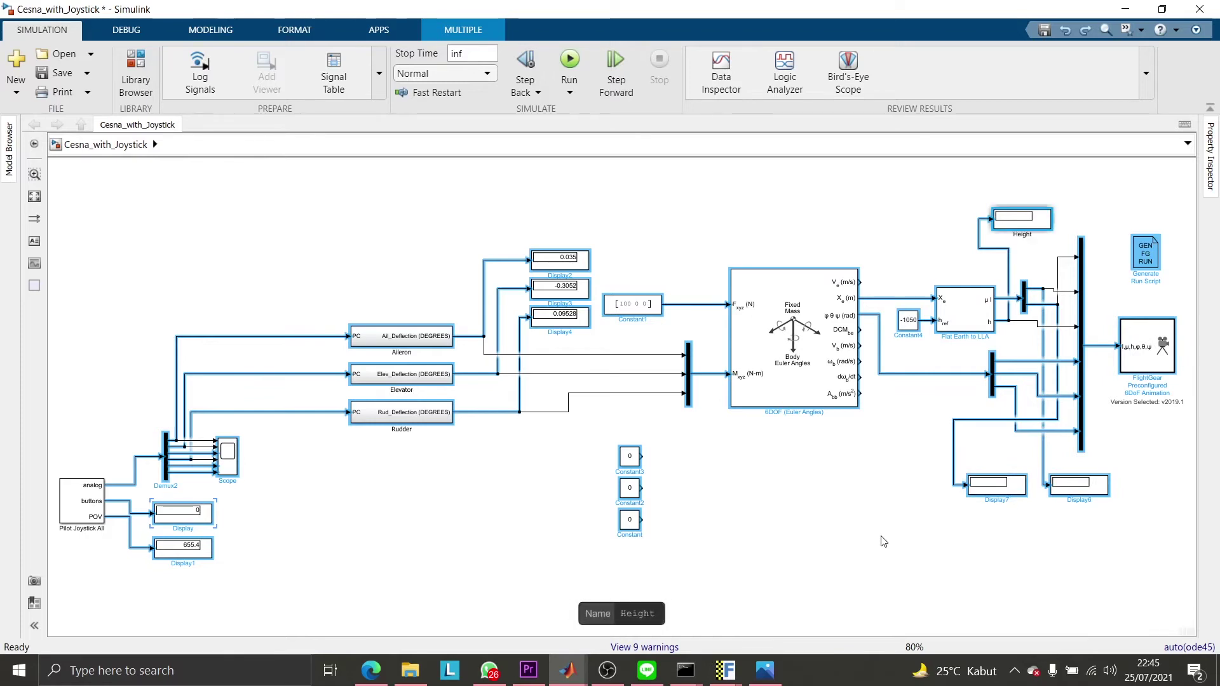
{"action": "key", "text": "ctrl+y"}
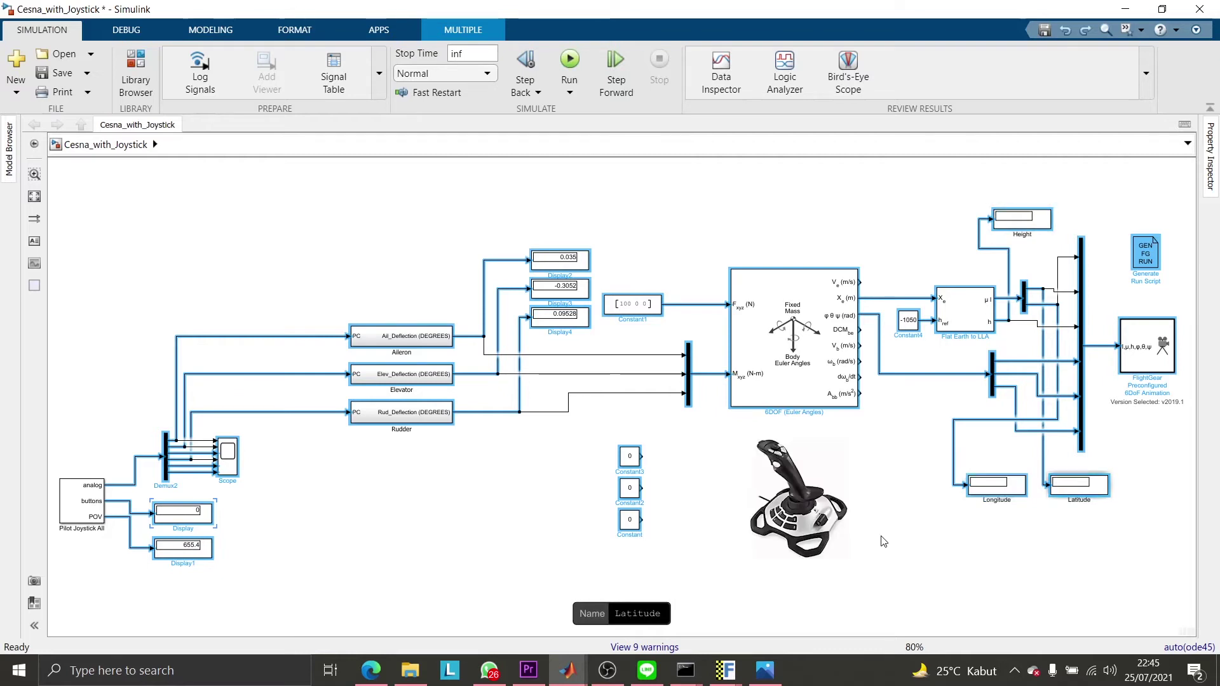
{"action": "left_click", "coordinate": [883, 542]}
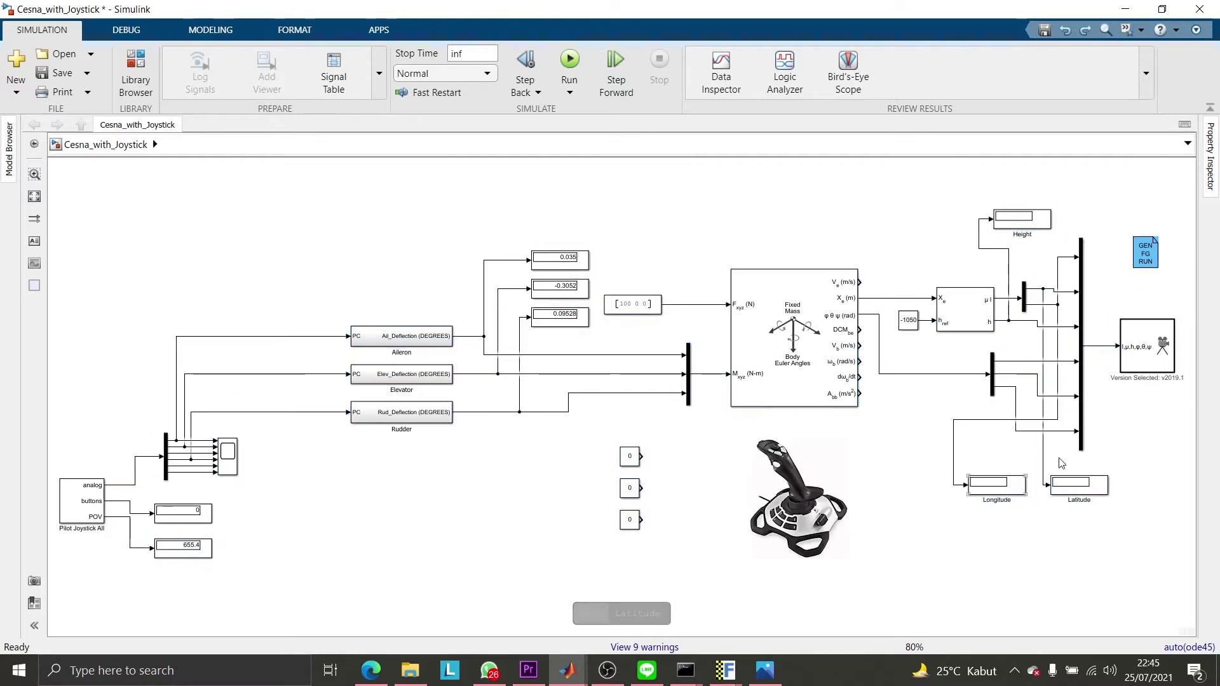
{"action": "double_click", "coordinate": [1131, 363]}
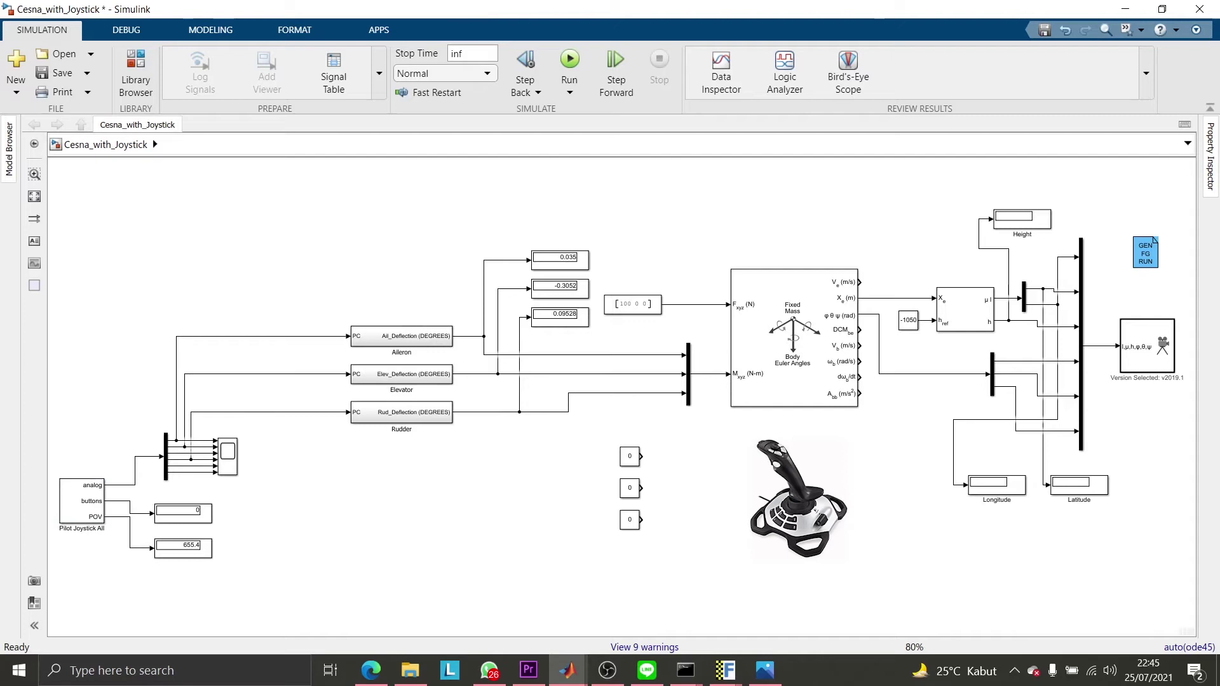
{"action": "left_click", "coordinate": [811, 366]}
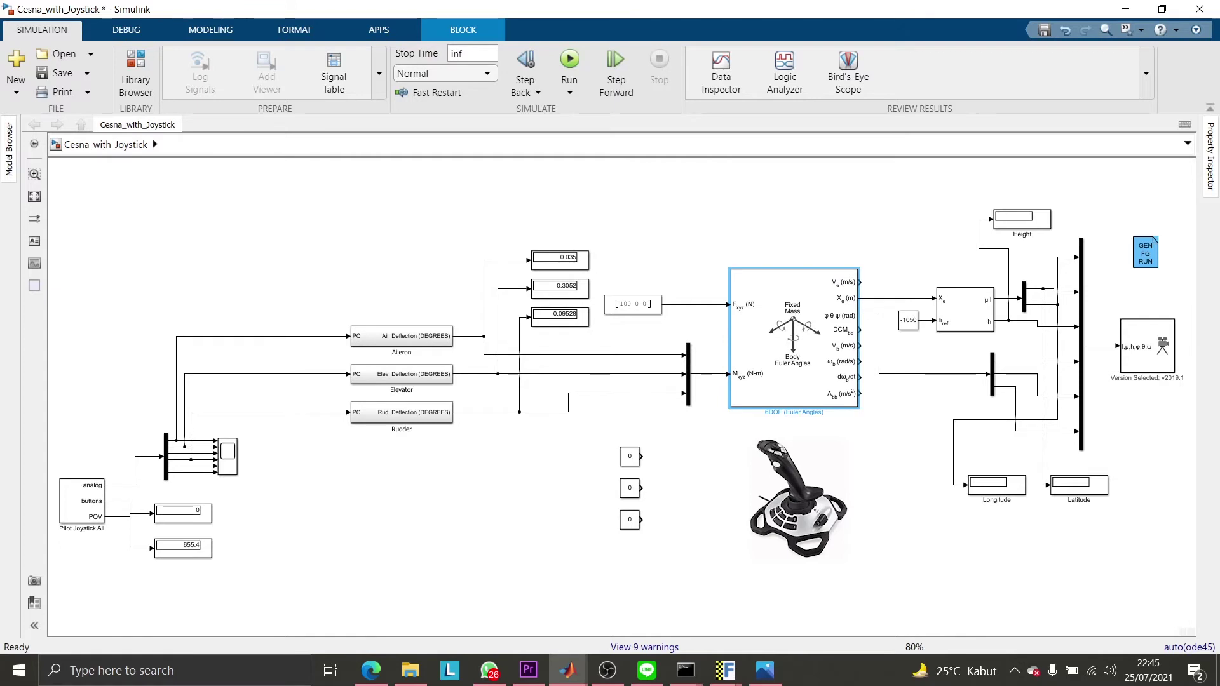
{"action": "key", "text": "Escape"}
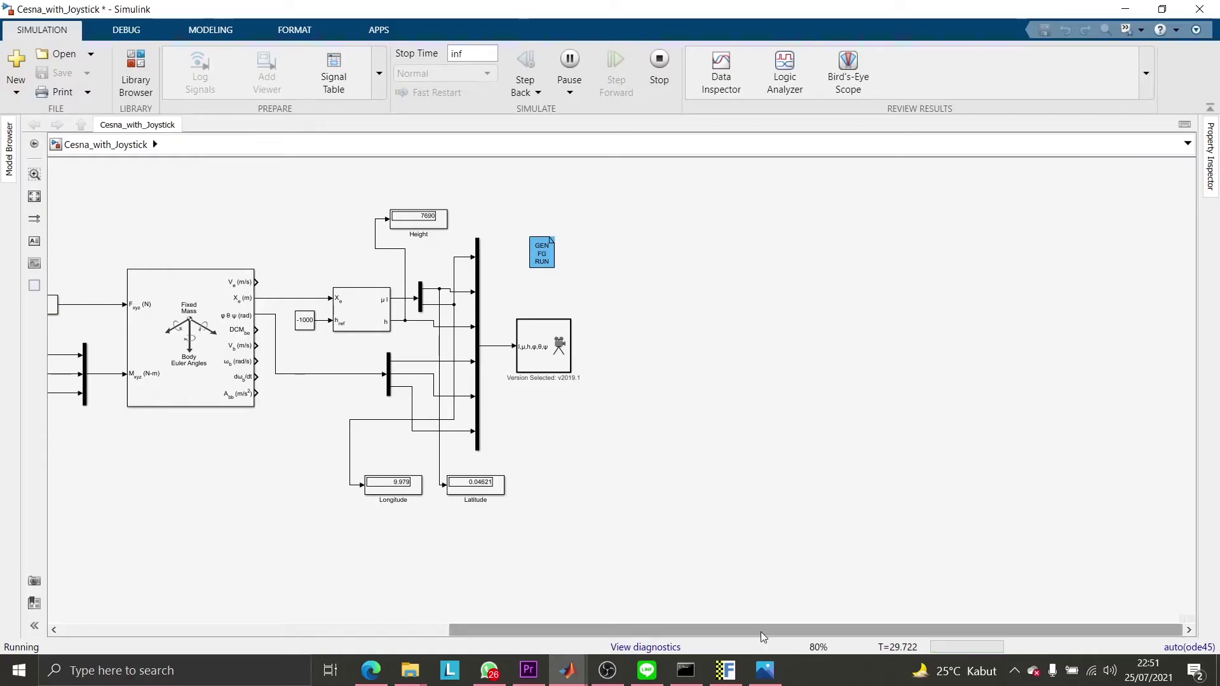
Inspect the Height, Longitude and Latitude displays and the output wiring while the simulation is running
{"action": "left_click_drag", "start_coordinate": [765, 634], "coordinate": [722, 634]}
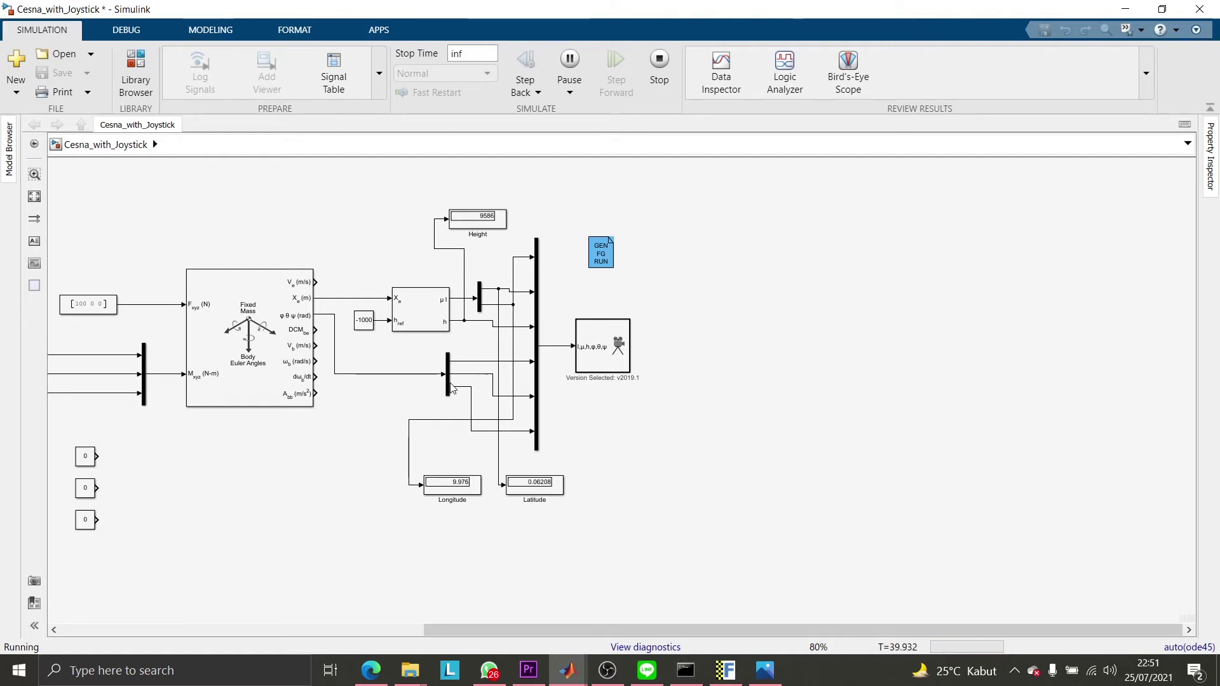
{"action": "scroll", "coordinate": [453, 385], "scroll_direction": "up", "scroll_amount": 1}
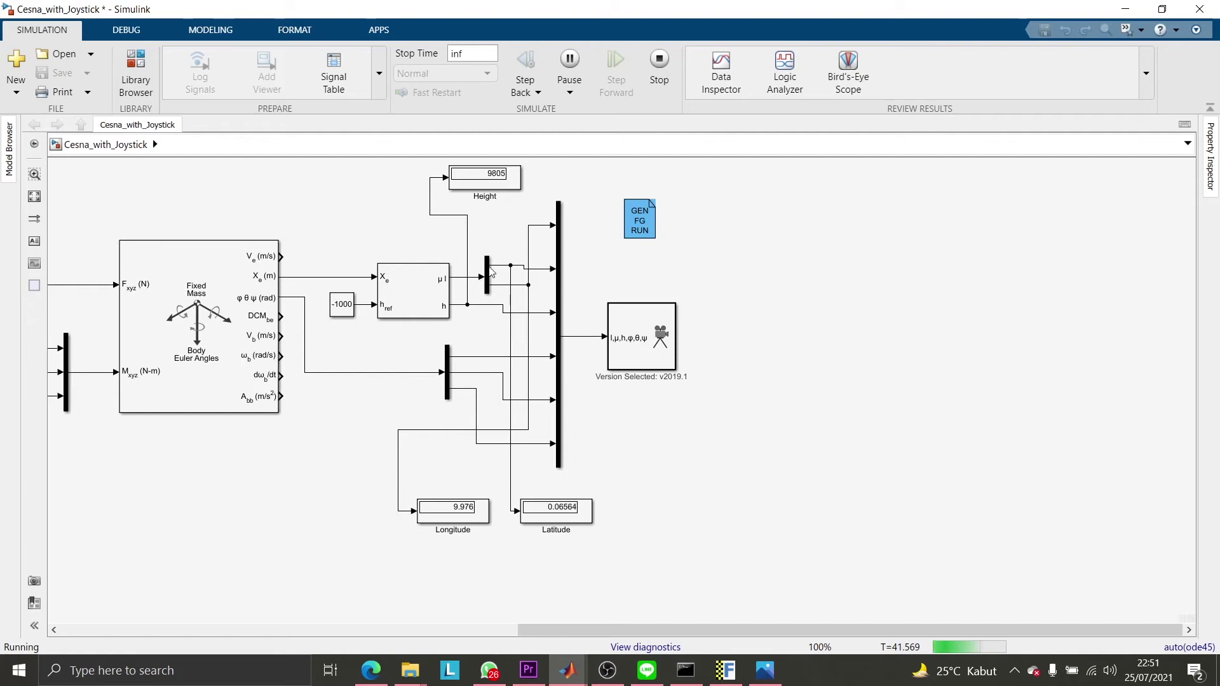
{"action": "scroll", "coordinate": [491, 306], "scroll_direction": "down", "scroll_amount": 1}
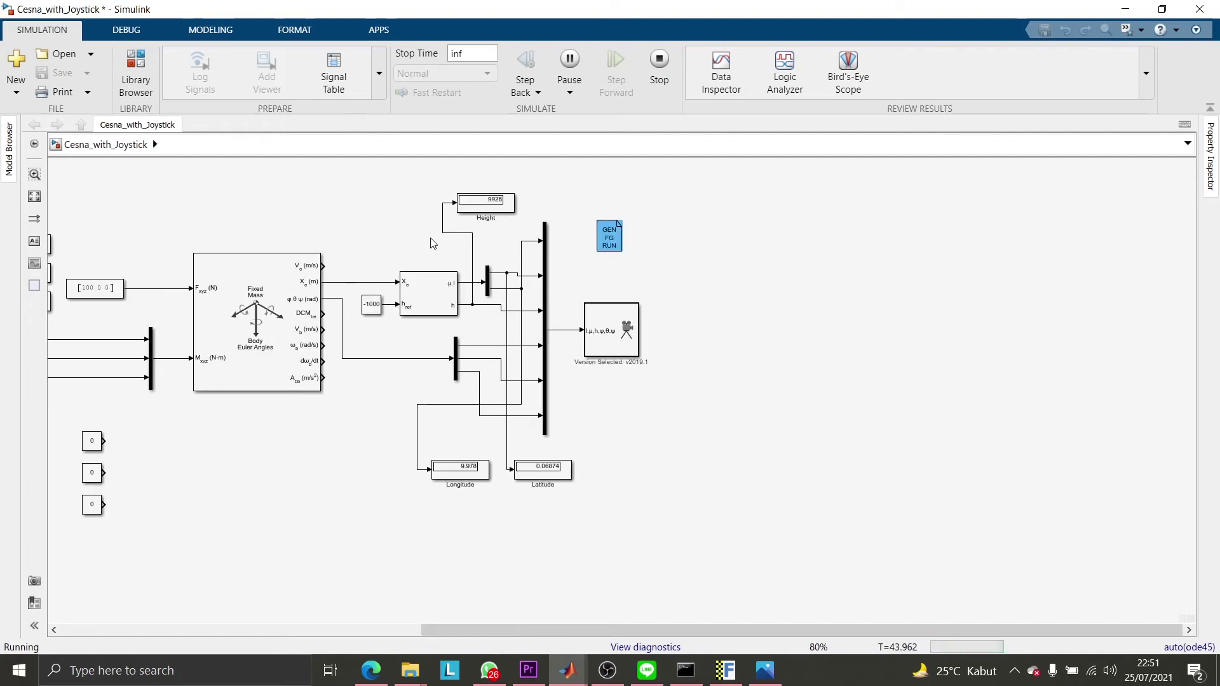
{"action": "scroll", "coordinate": [432, 242], "scroll_direction": "up", "scroll_amount": 1}
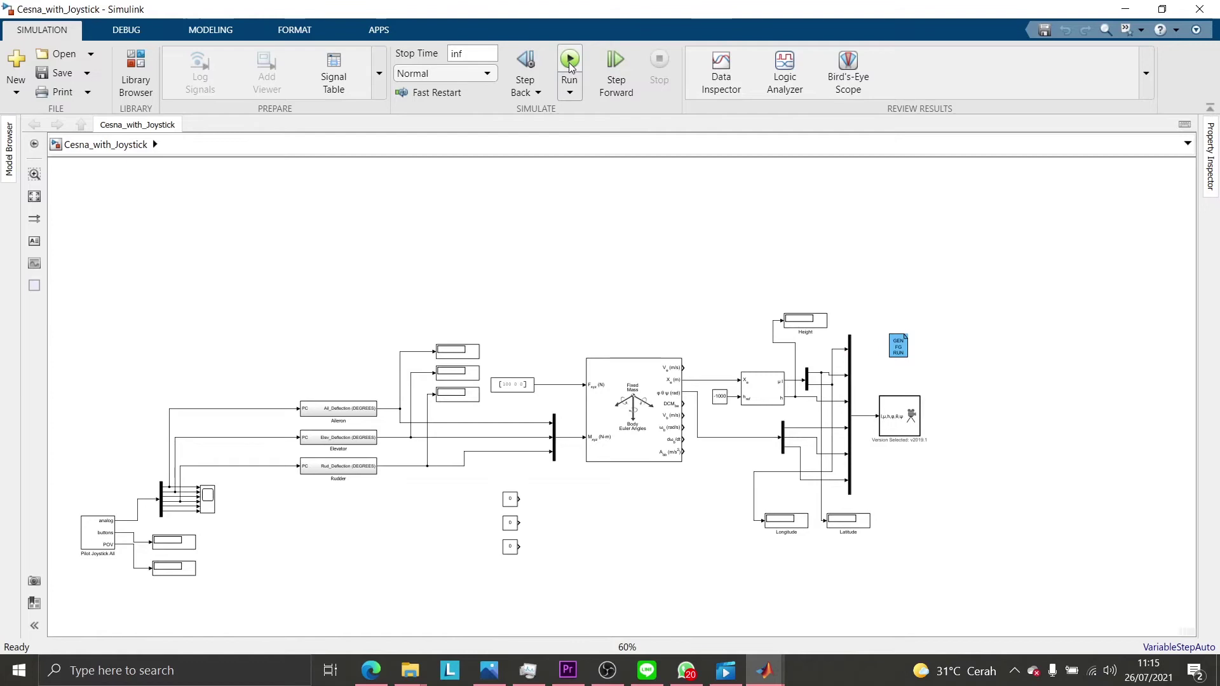
Run the simulation of the joystick flight model and stop it
{"action": "left_click", "coordinate": [570, 62]}
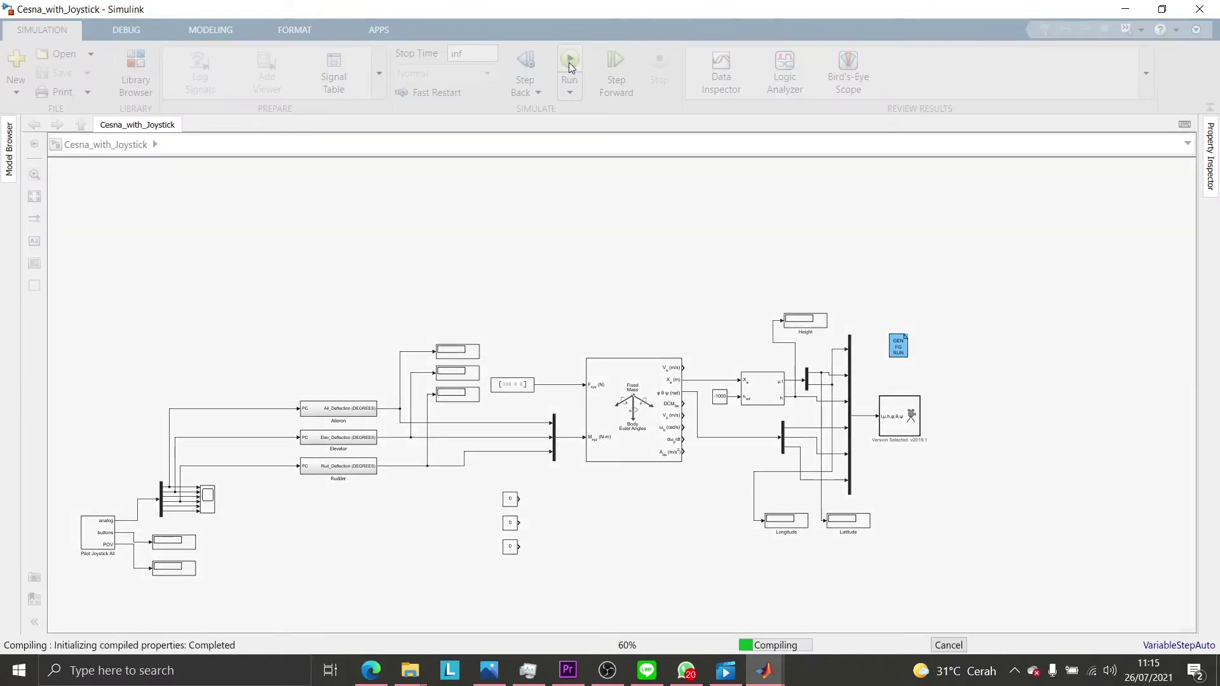
{"action": "left_click", "coordinate": [659, 61]}
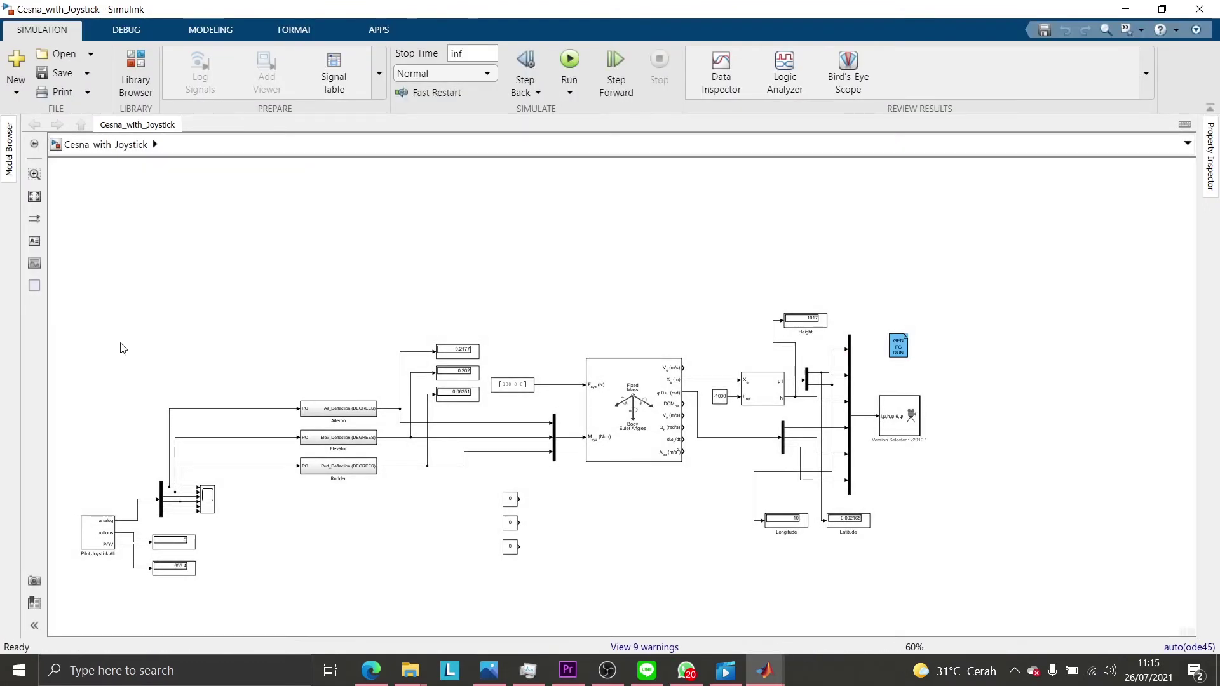
Save the model through Save As with the file name Cesna_with_Joystick as a Simulink model (*.slx)
{"action": "left_click", "coordinate": [87, 72]}
{"action": "left_click", "coordinate": [78, 138]}
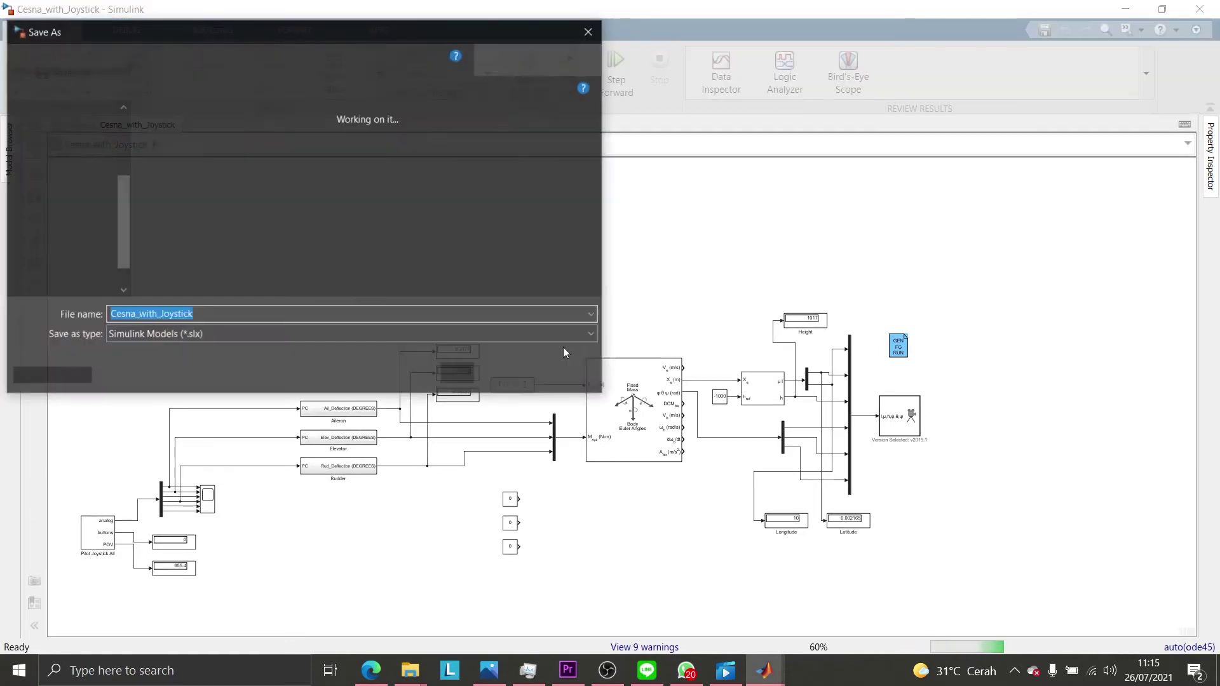
{"action": "left_click", "coordinate": [487, 375]}
{"action": "left_click", "coordinate": [639, 335]}
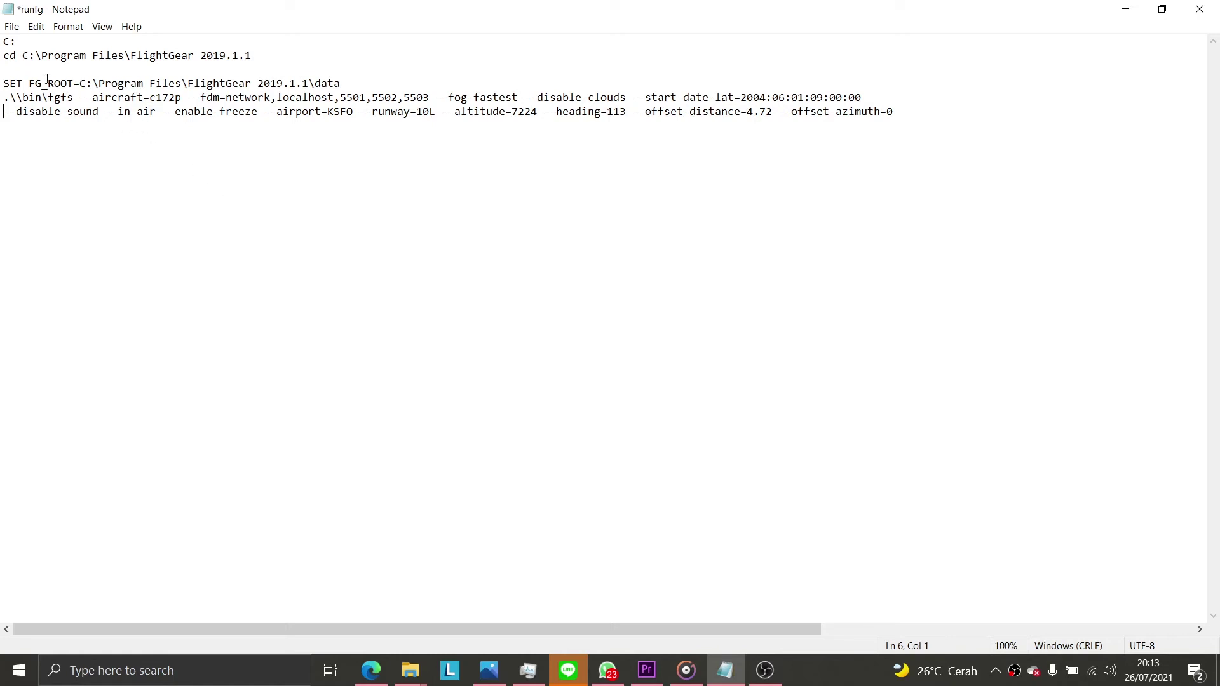
Examine the runfg script's FlightGear folder path and its aircraft, airport and start-date launch options
{"action": "left_click_drag", "start_coordinate": [3, 42], "coordinate": [828, 188]}
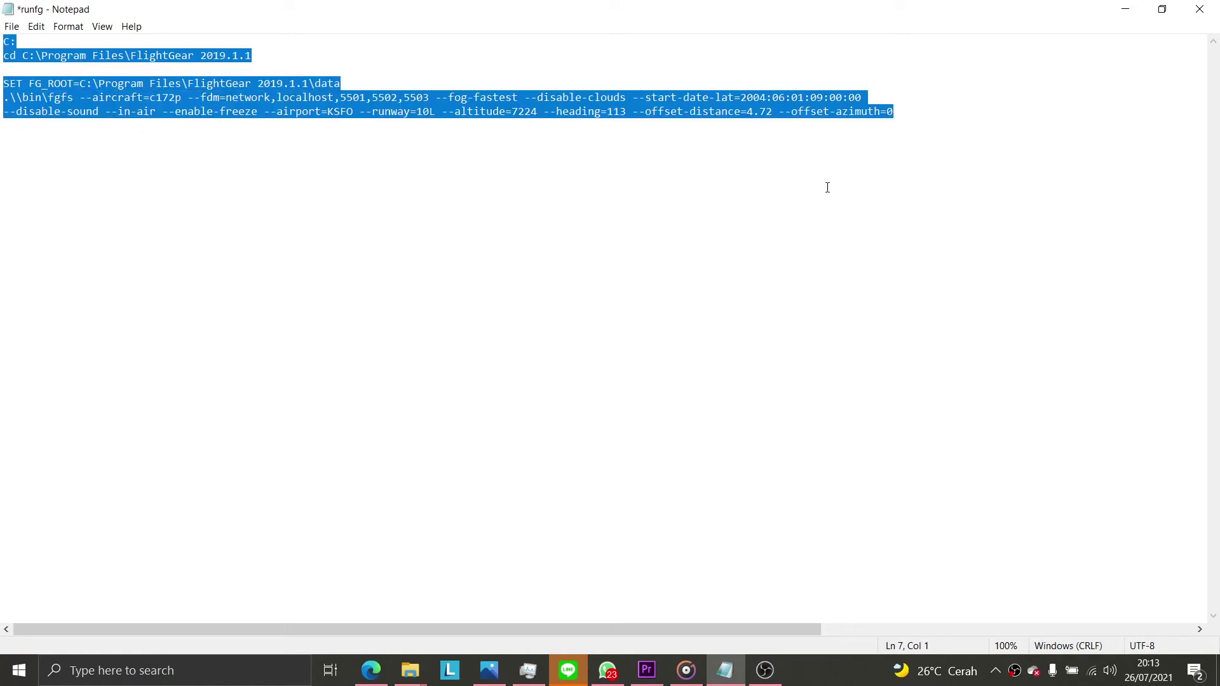
{"action": "left_click", "coordinate": [827, 188]}
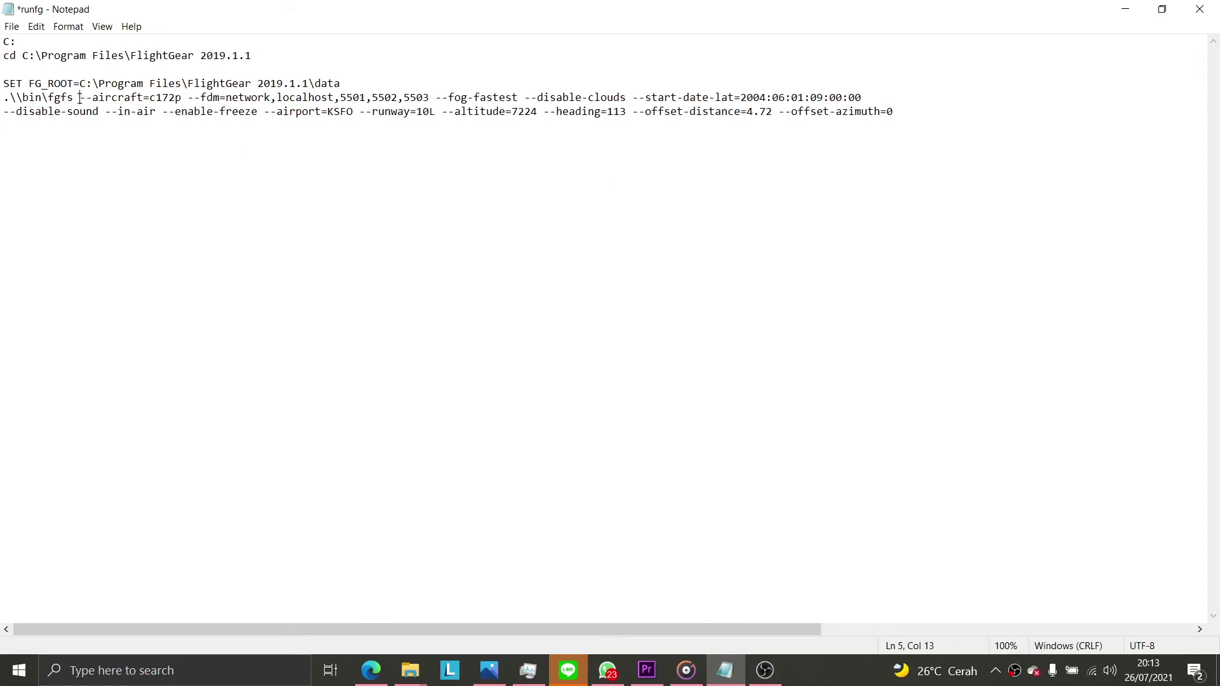
{"action": "left_click_drag", "start_coordinate": [80, 99], "coordinate": [181, 100]}
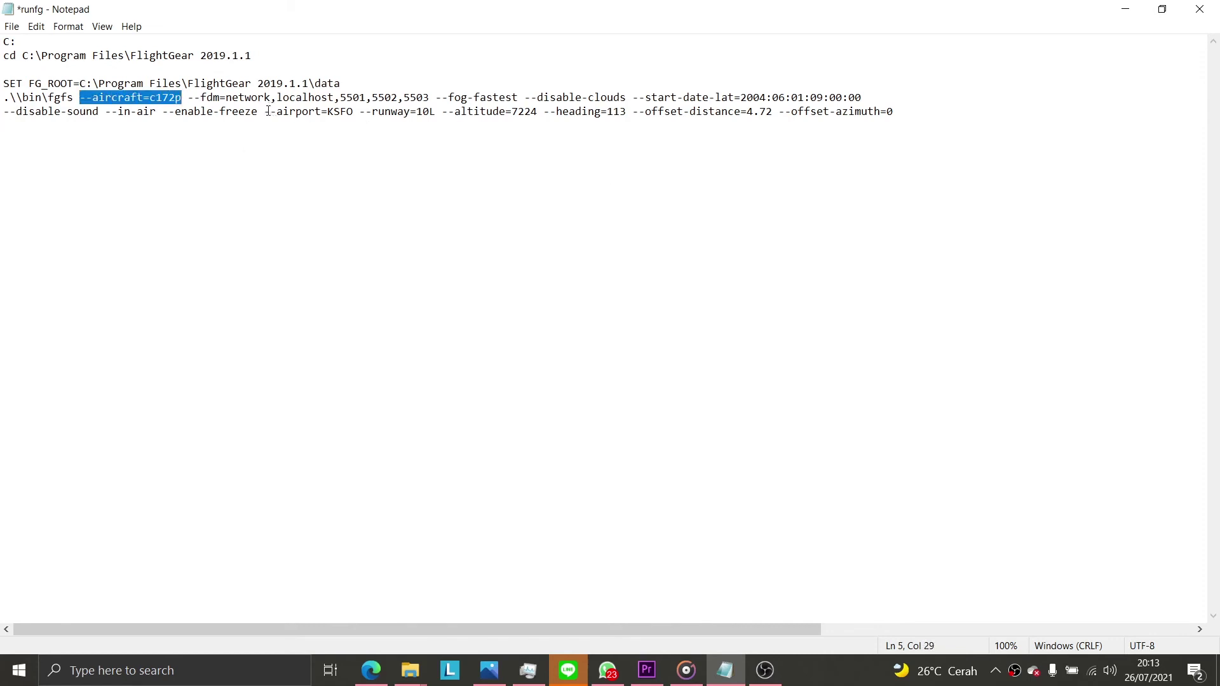
{"action": "left_click_drag", "start_coordinate": [264, 111], "coordinate": [359, 112]}
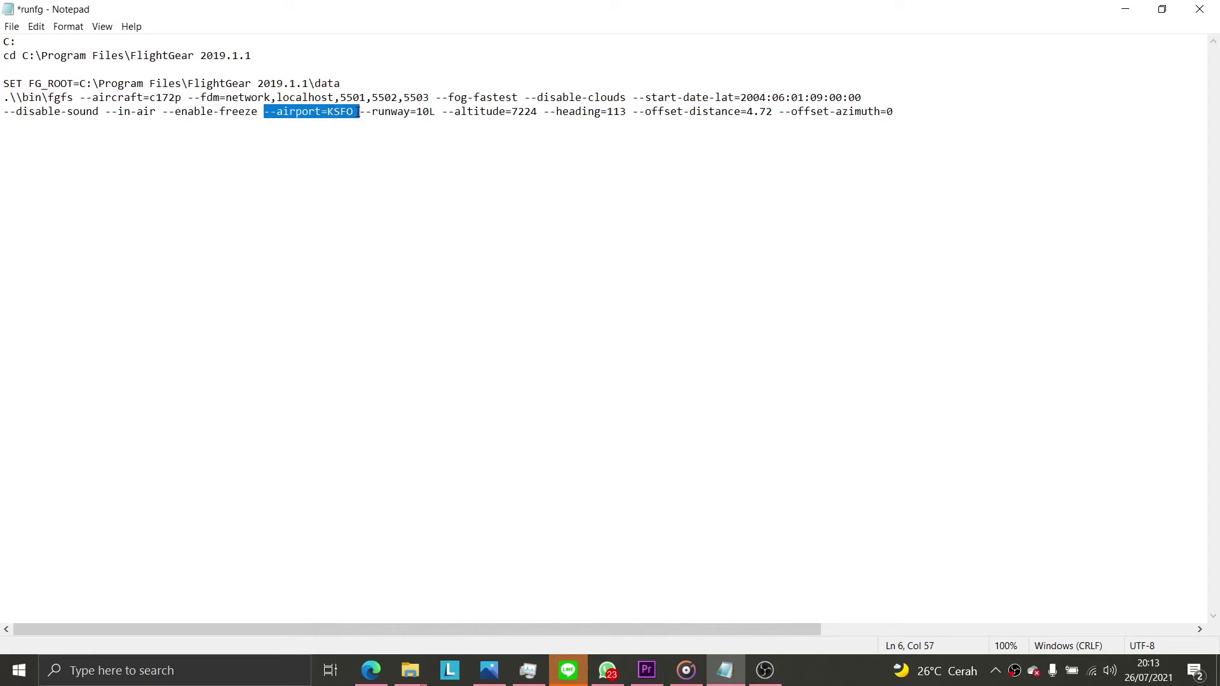
{"action": "left_click", "coordinate": [362, 136]}
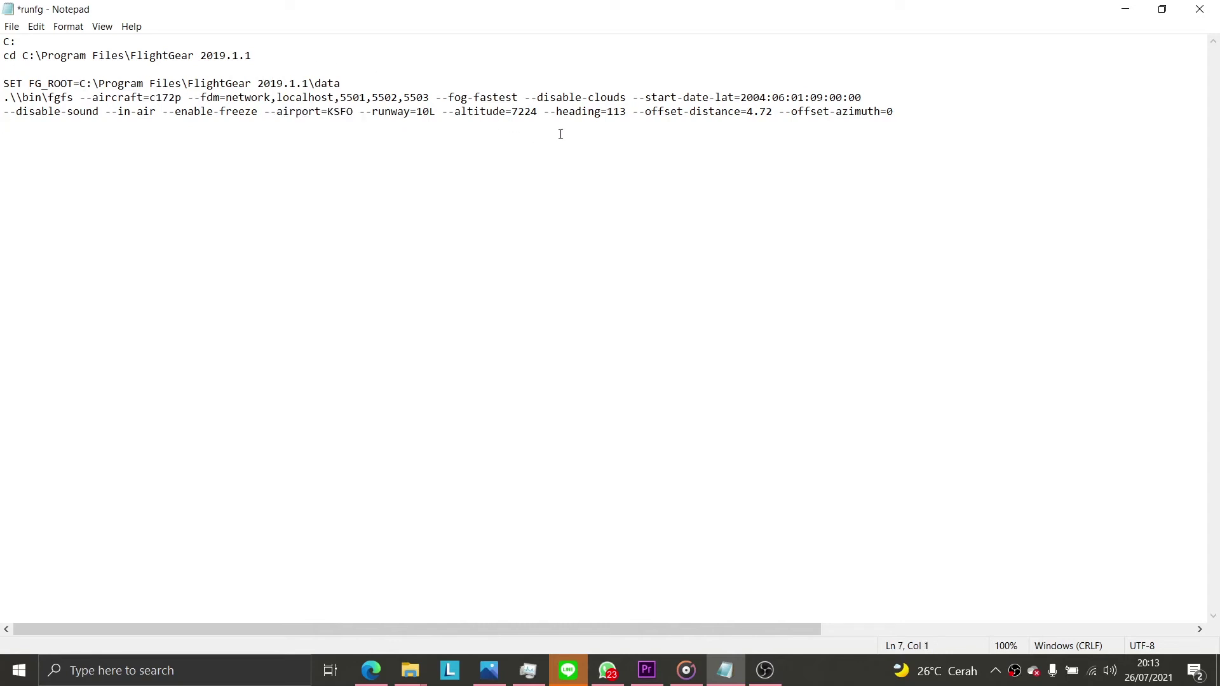
{"action": "left_click_drag", "start_coordinate": [633, 97], "coordinate": [864, 94]}
{"action": "left_click", "coordinate": [847, 96]}
{"action": "left_click_drag", "start_coordinate": [291, 53], "coordinate": [5, 59]}
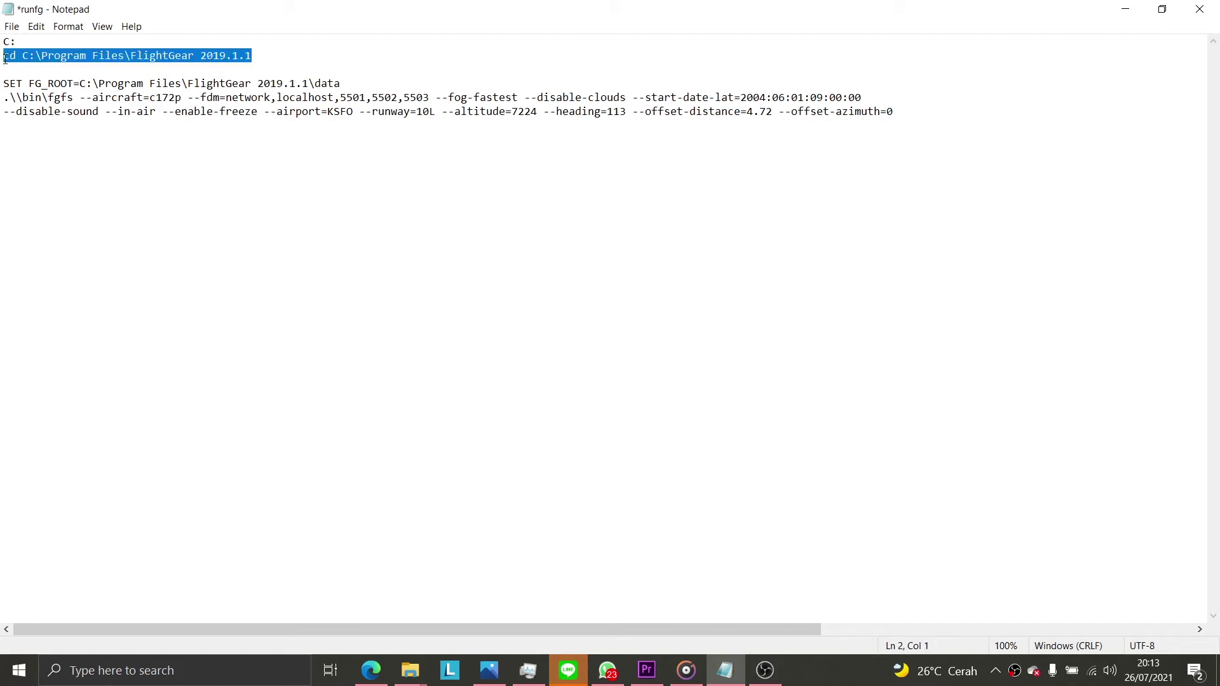
{"action": "left_click", "coordinate": [46, 70]}
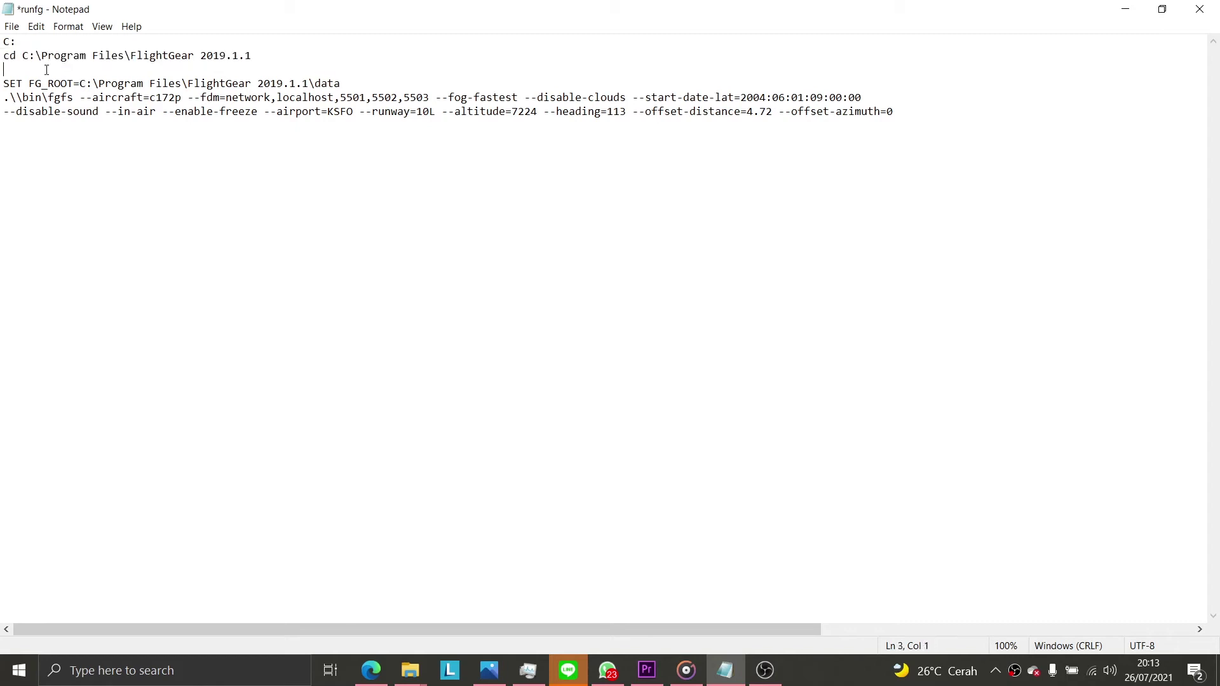
Save the script through Save As in the Downloads folder under the name runfg, replacing the existing runfg.bat
{"action": "left_click", "coordinate": [12, 26]}
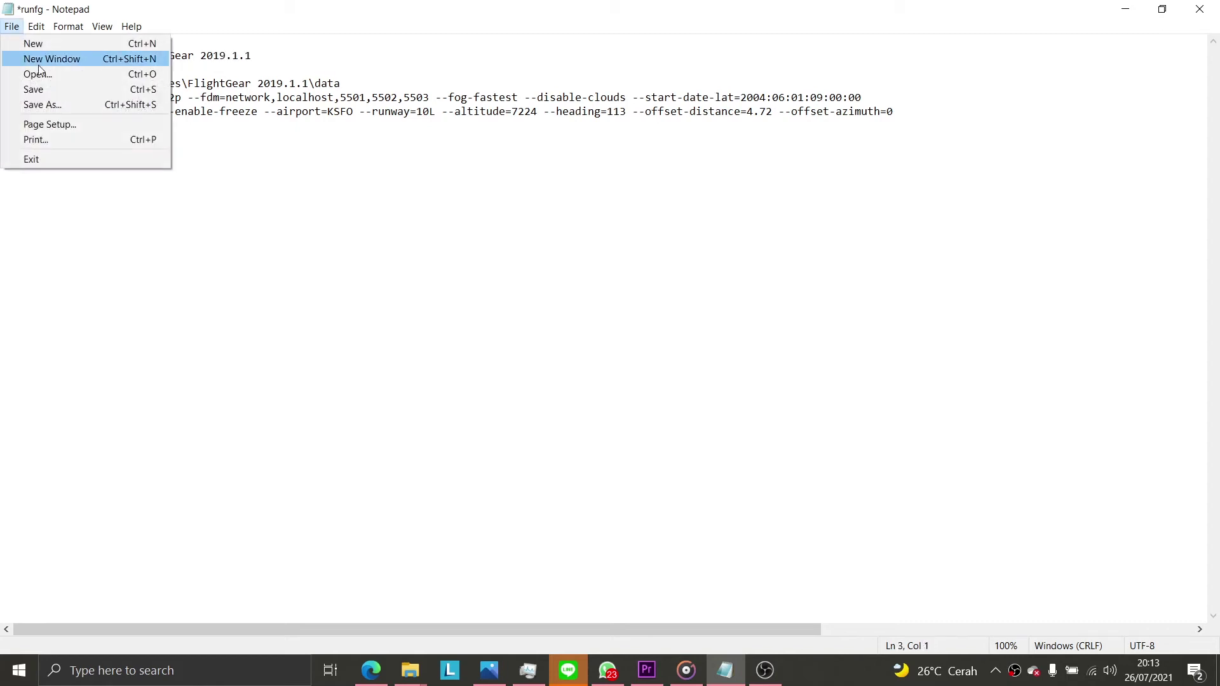
{"action": "left_click", "coordinate": [54, 105]}
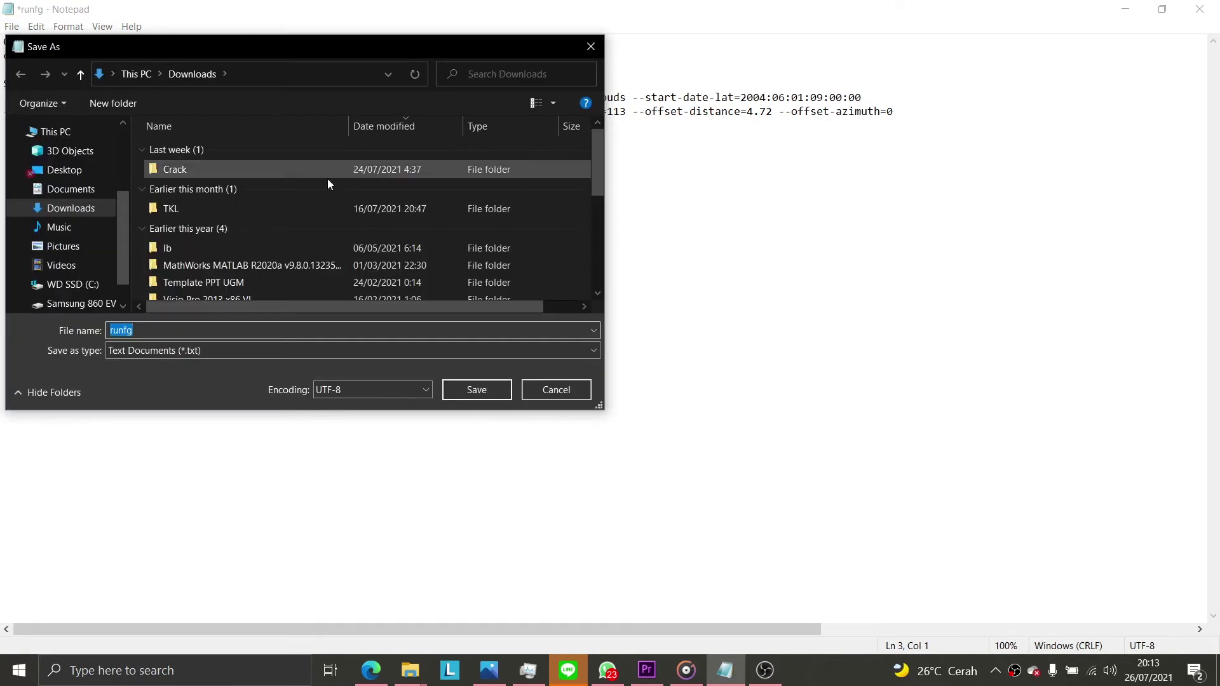
{"action": "left_click", "coordinate": [488, 387]}
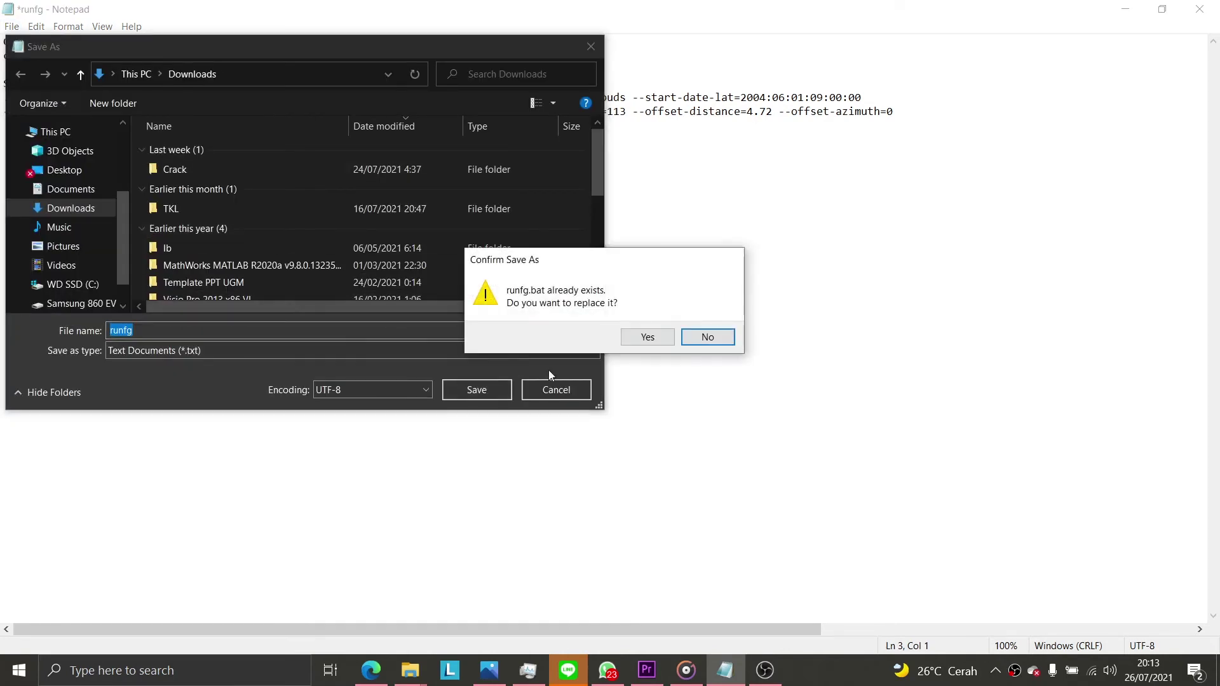
{"action": "left_click", "coordinate": [644, 337]}
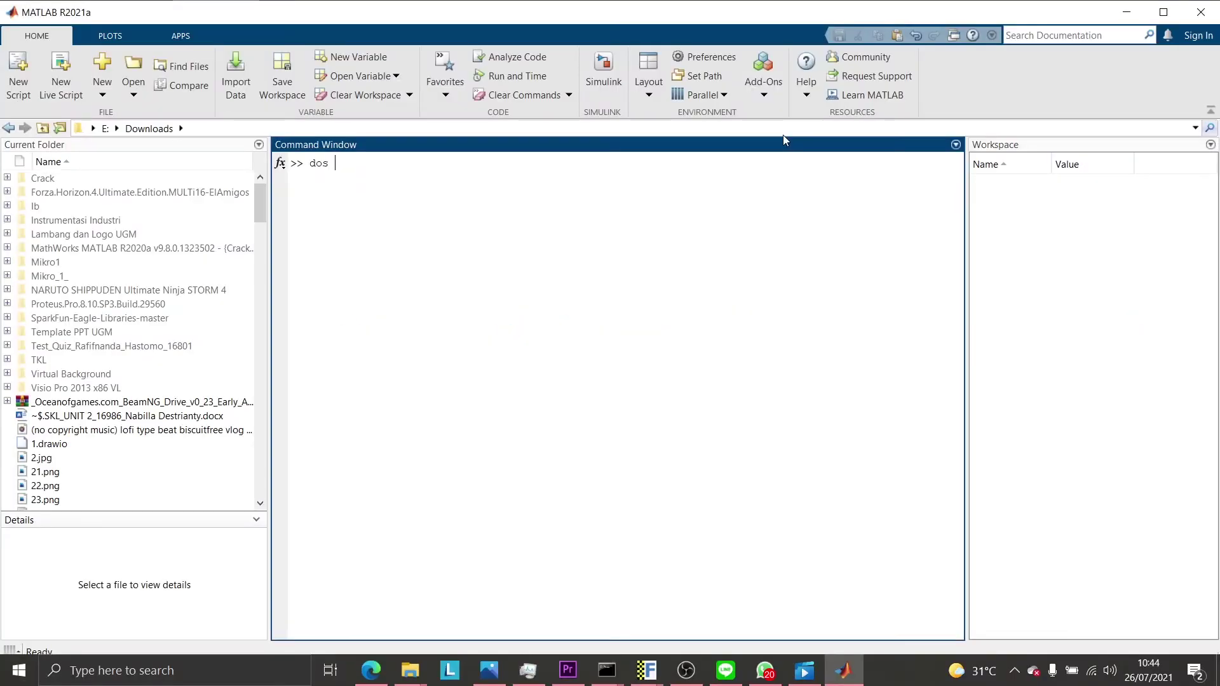
Launch FlightGear from the MATLAB Command Window with the command dos ('runfg.bat')
{"action": "type", "text": "('runfg.bat')"}
{"action": "key", "text": "Return"}
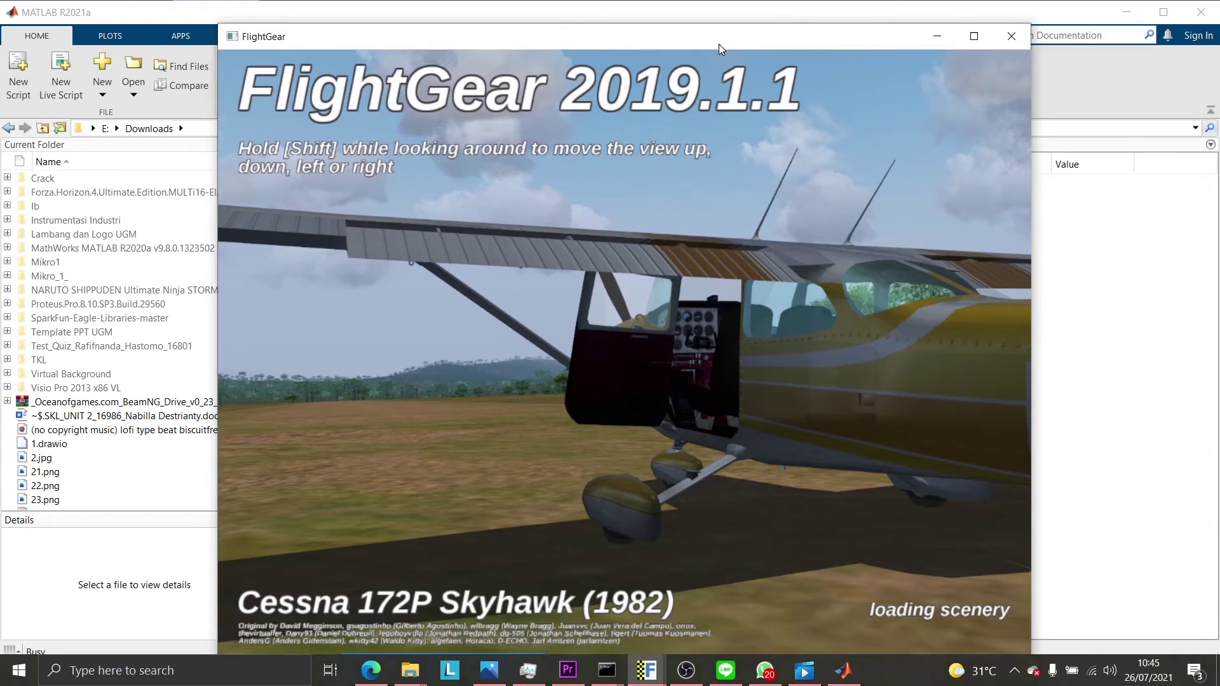
{"action": "left_click_drag", "start_coordinate": [719, 45], "coordinate": [719, 39]}
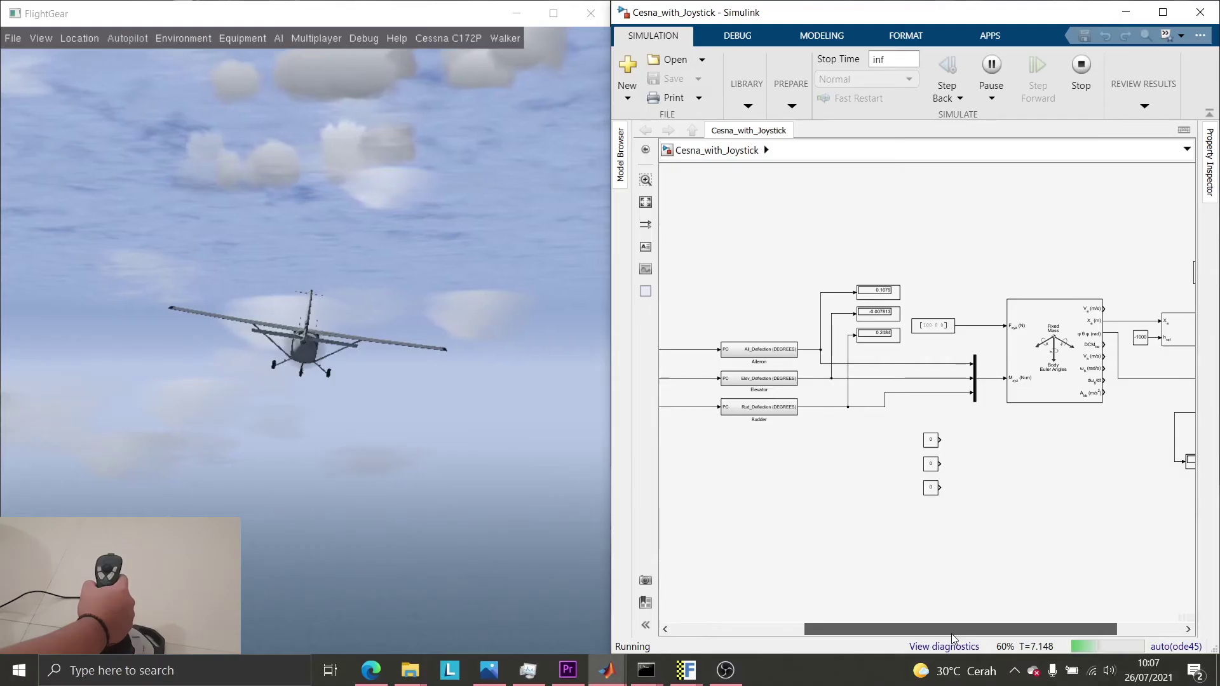
Inspect the Cesna_with_Joystick model from the deflection inputs to the Height, Longitude and Latitude displays while the simulation is running
{"action": "left_click_drag", "start_coordinate": [956, 638], "coordinate": [963, 639]}
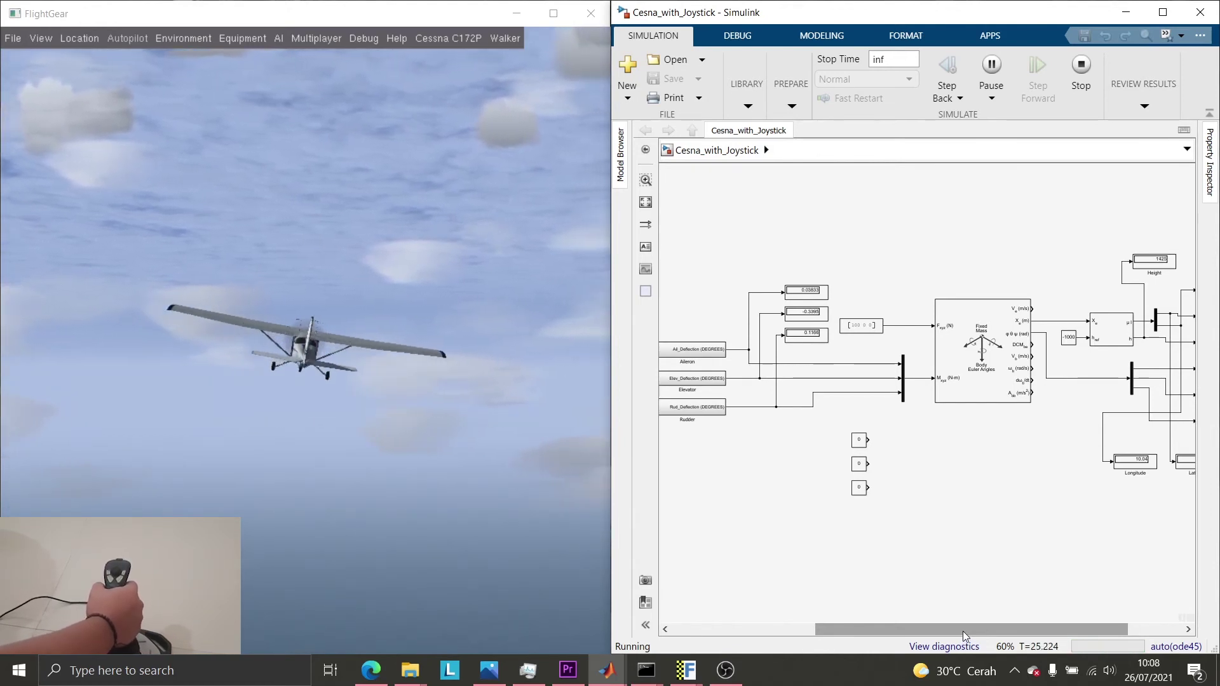
{"action": "left_click_drag", "start_coordinate": [985, 637], "coordinate": [995, 636]}
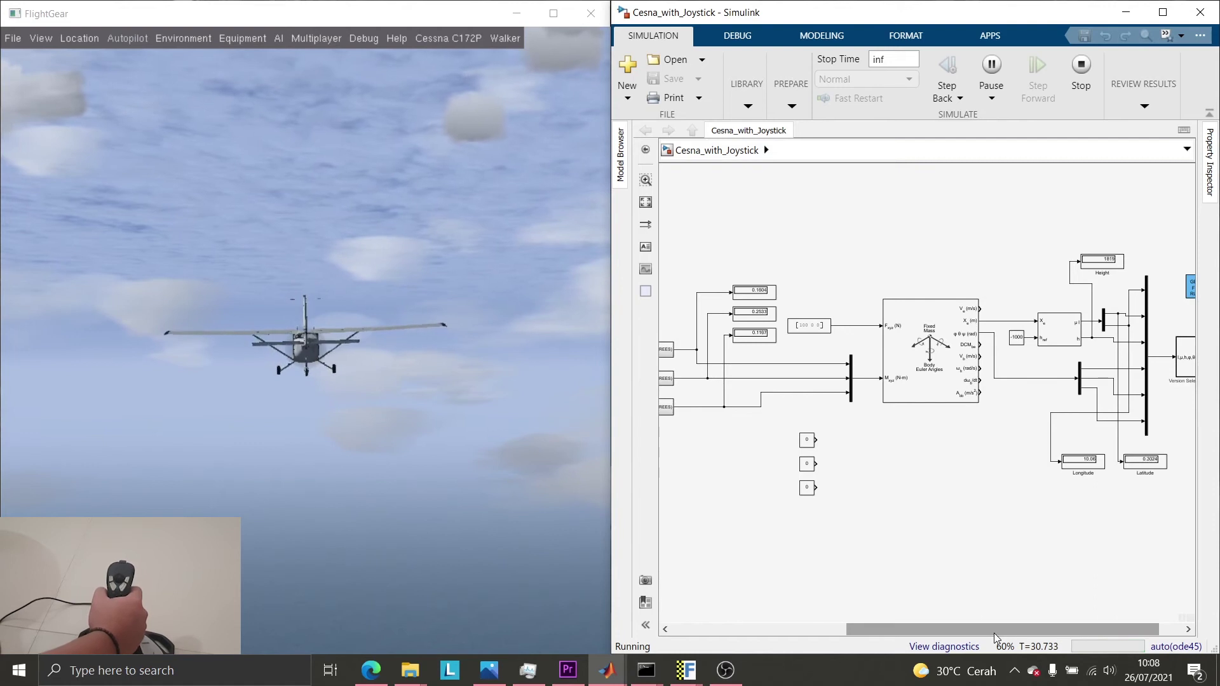
{"action": "left_click_drag", "start_coordinate": [995, 634], "coordinate": [866, 625]}
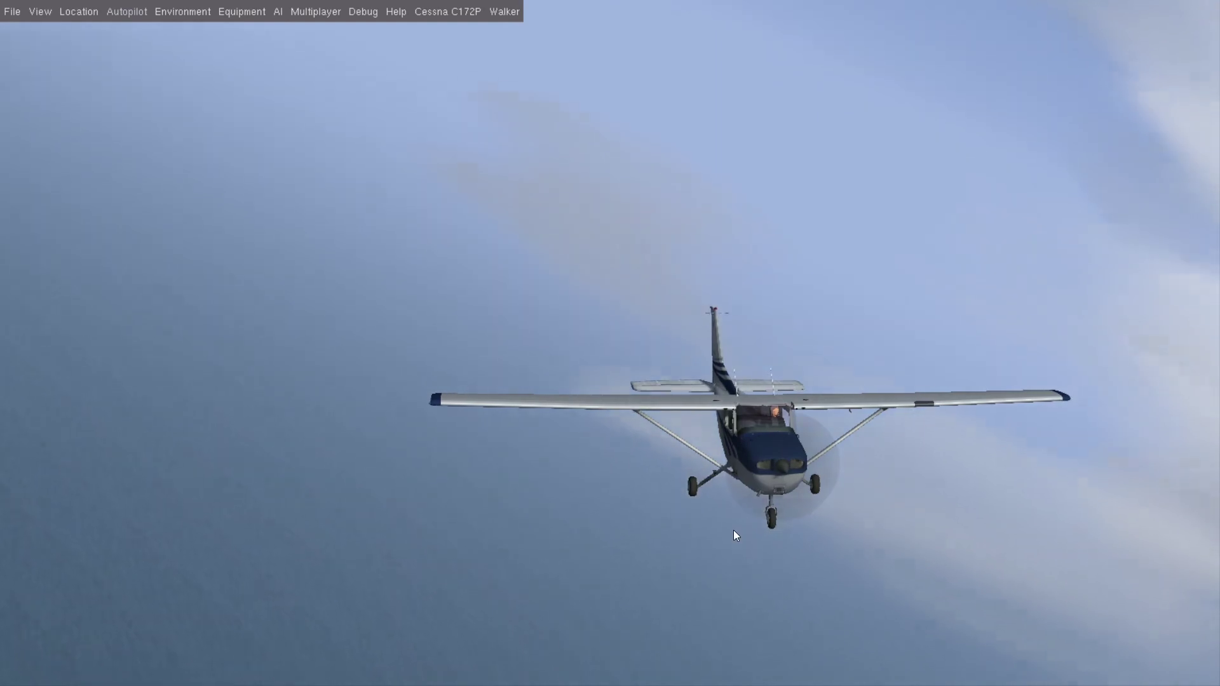
View the flying Cessna from another angle in FlightGear and switch the camera to Fly-By View
{"action": "mouse_move", "coordinate": [723, 520]}
{"action": "left_mouse_down"}
{"action": "mouse_move", "coordinate": [728, 475]}
{"action": "mouse_move", "coordinate": [735, 510]}
{"action": "left_mouse_up"}
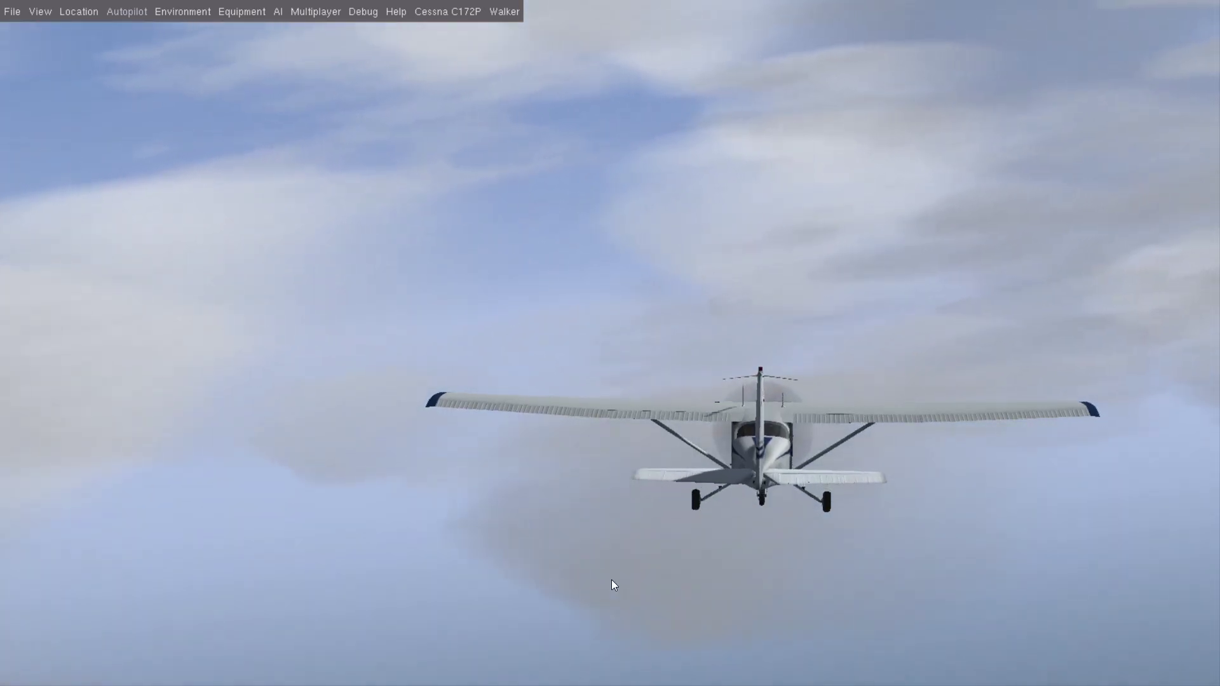
{"action": "key", "text": "v"}
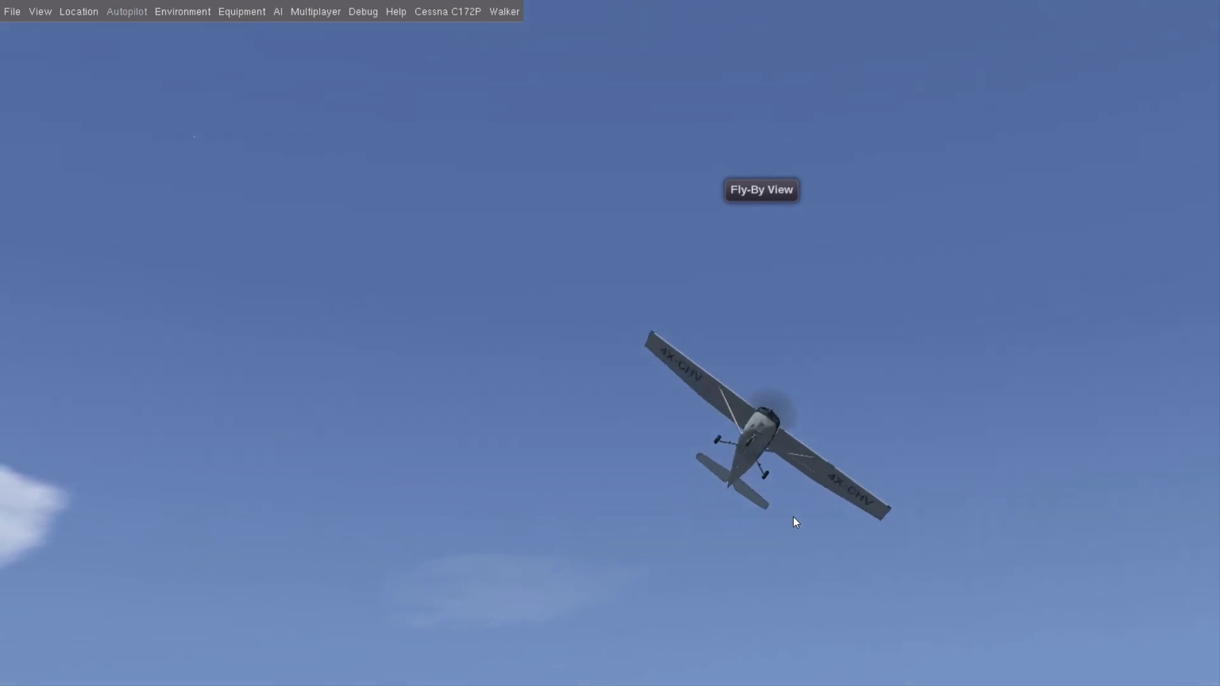